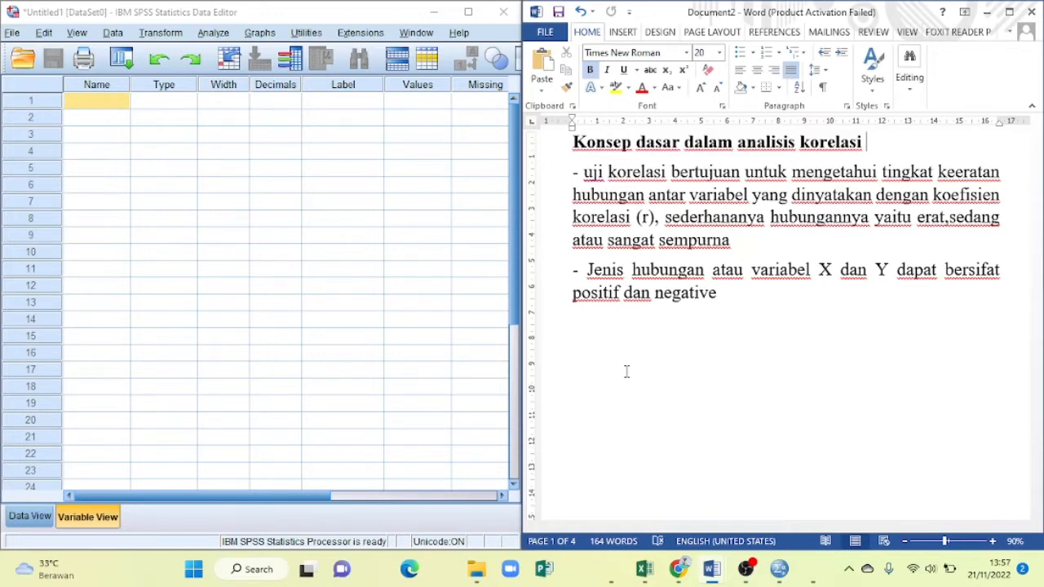
# - Switch to the Excel workbook Book1 and copy the Motivasi and Prestasi scores in A2:B21
pyautogui.moveTo(642, 577)
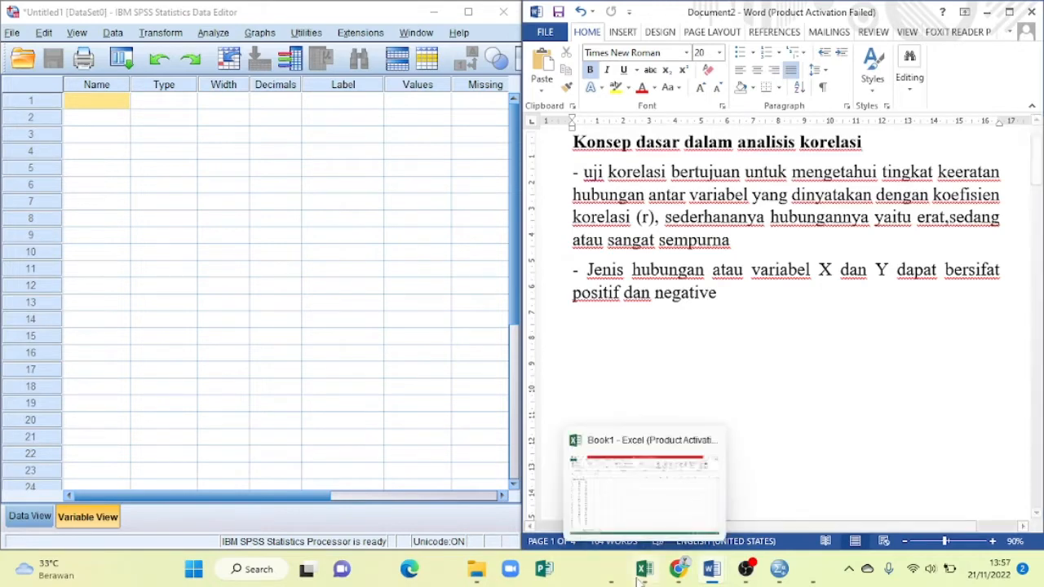
pyautogui.click(642, 578)
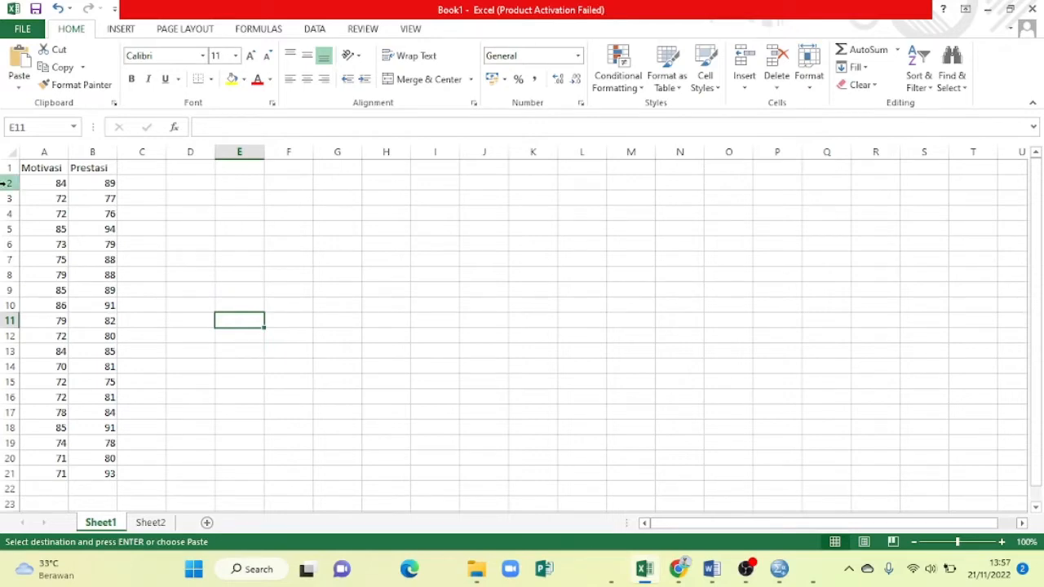
pyautogui.click(43, 185)
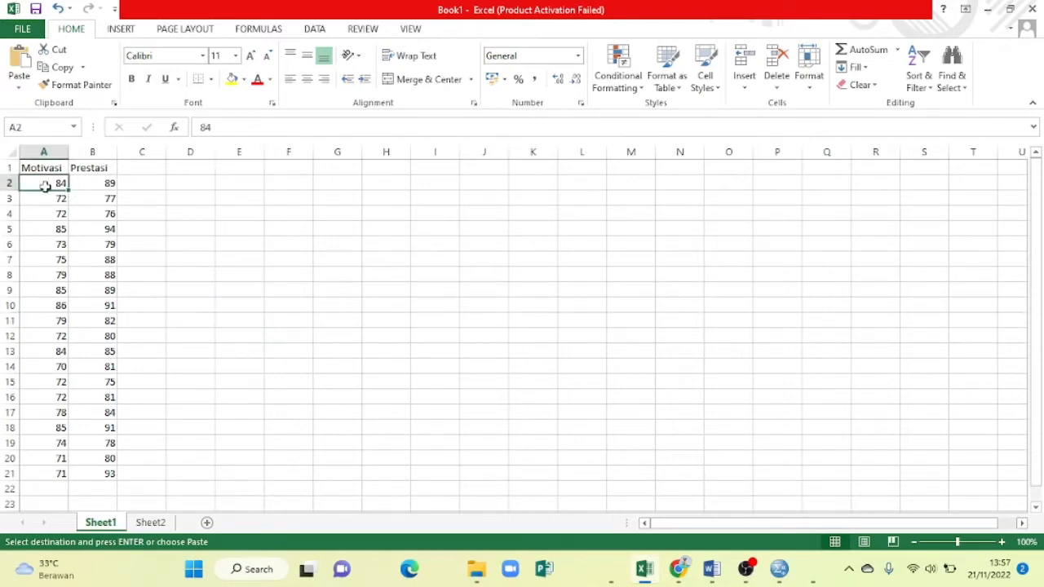
pyautogui.moveTo(44, 186); pyautogui.dragTo(98, 475)
pyautogui.press('super+c')
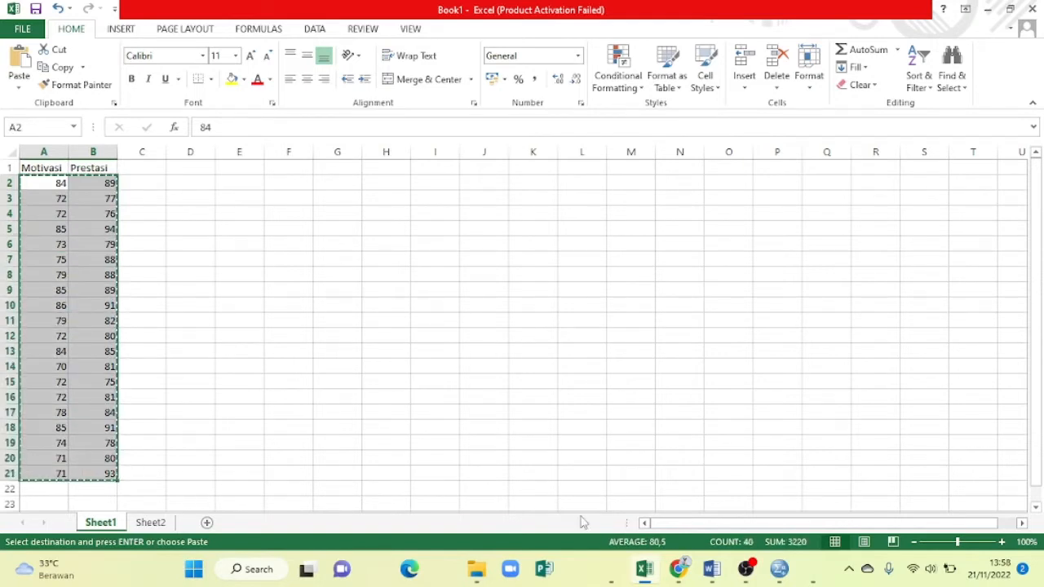
# - Return to SPSS with Word Document2 beside it and name the first two variables X and Y
pyautogui.click(780, 570)
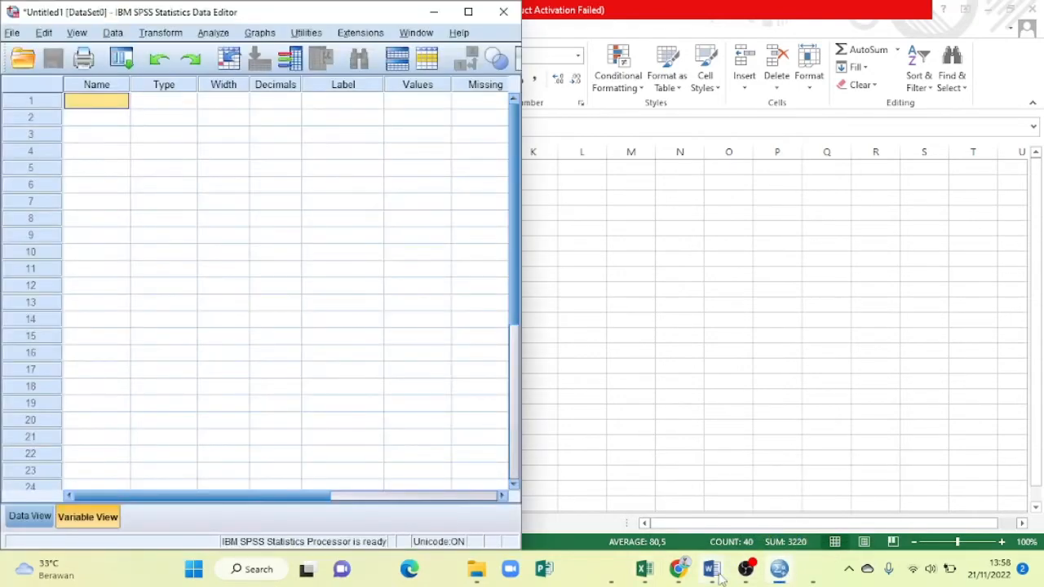
pyautogui.moveTo(718, 575)
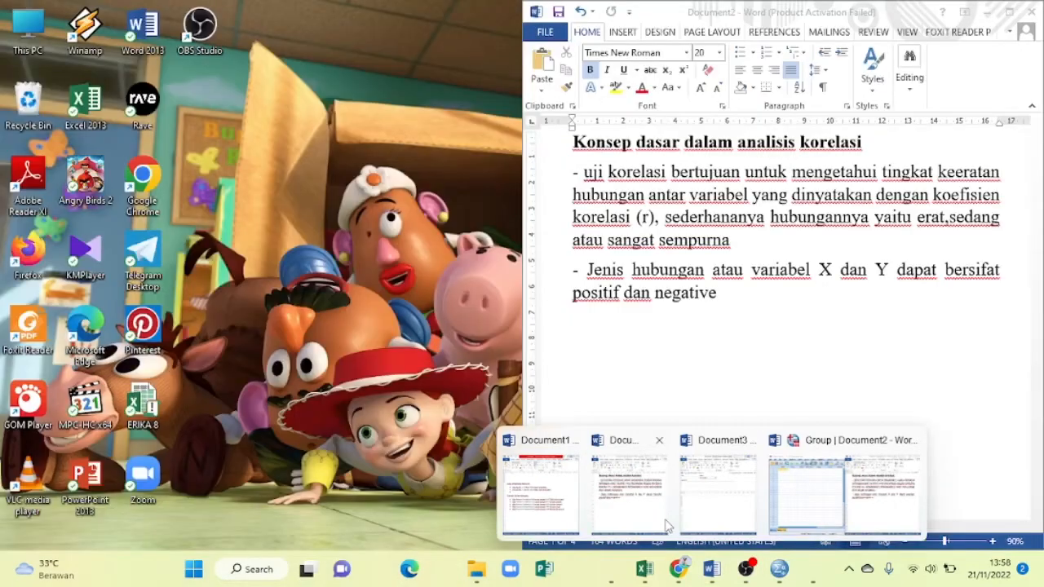
pyautogui.click(667, 526)
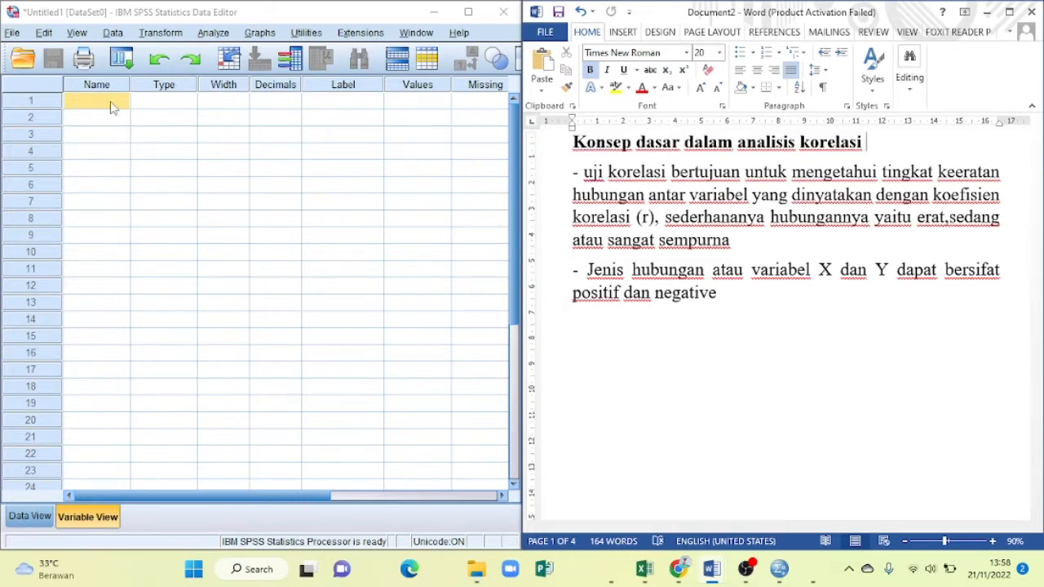
pyautogui.write('X')
pyautogui.click(112, 106)
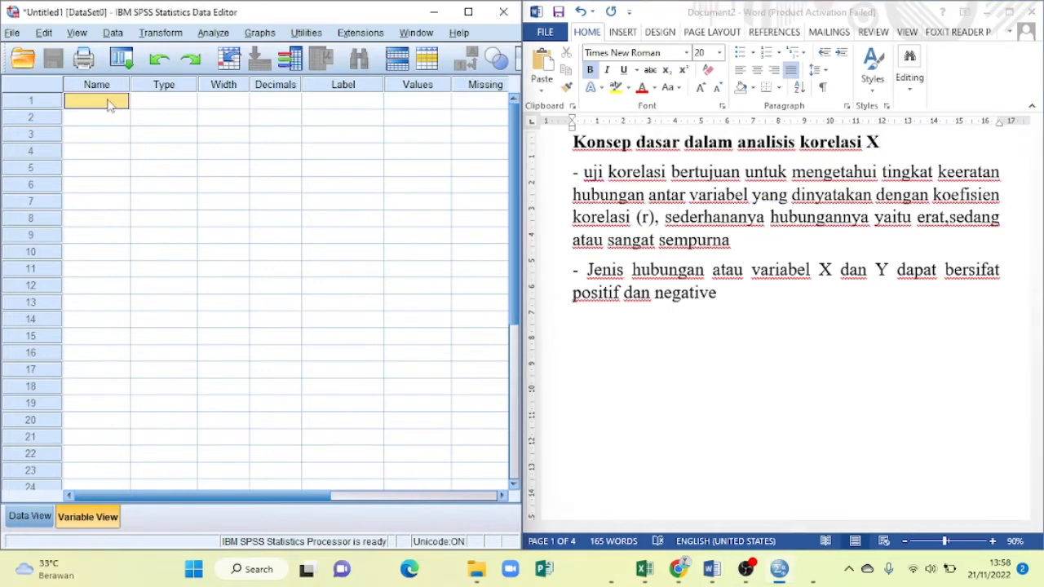
pyautogui.write('X')
pyautogui.press('Return')
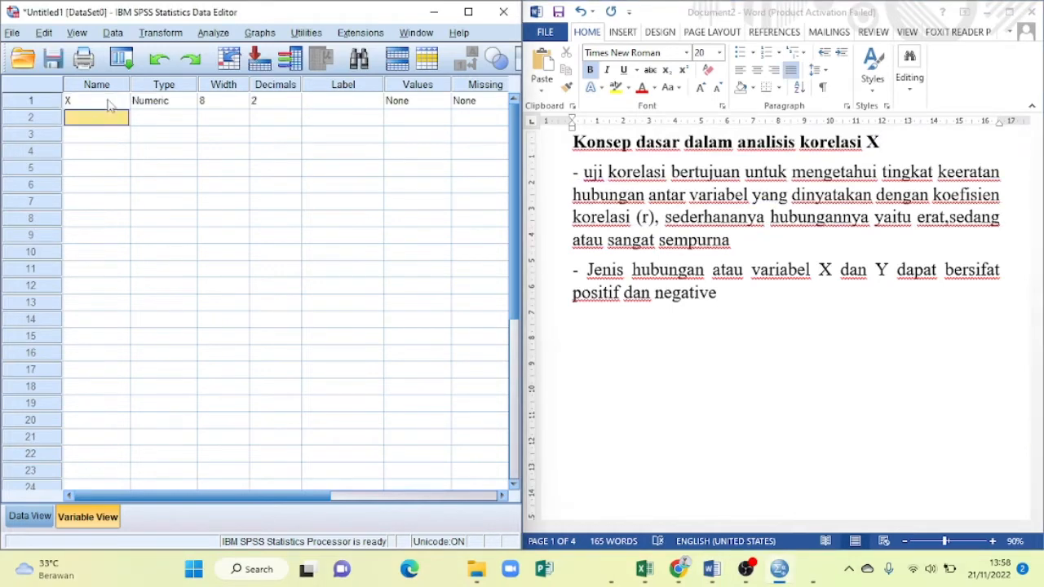
pyautogui.write('Y')
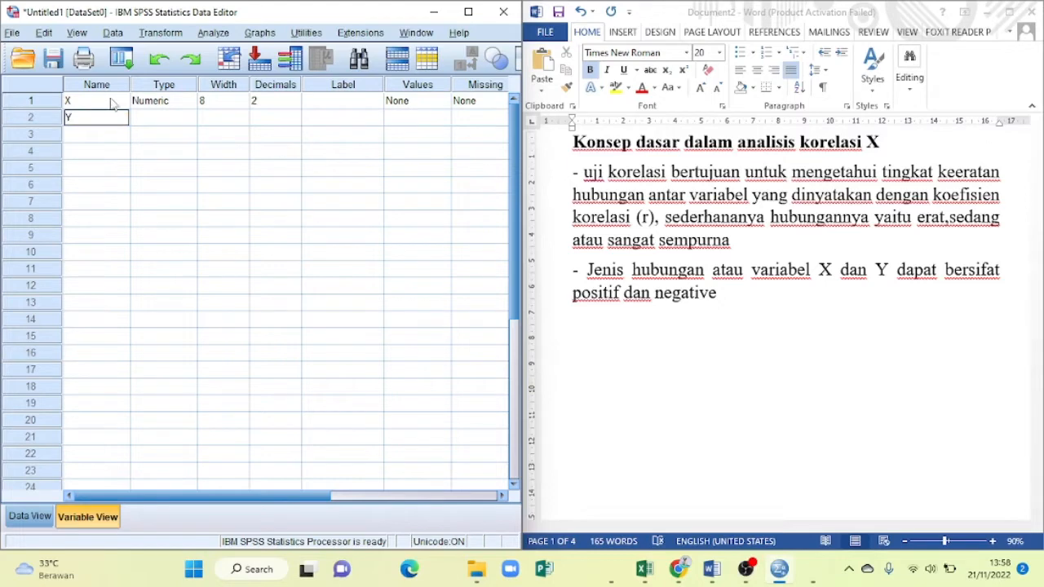
# - Label variable X as MOTIVASI and variable Y as PRESTASI
pyautogui.click(333, 105)
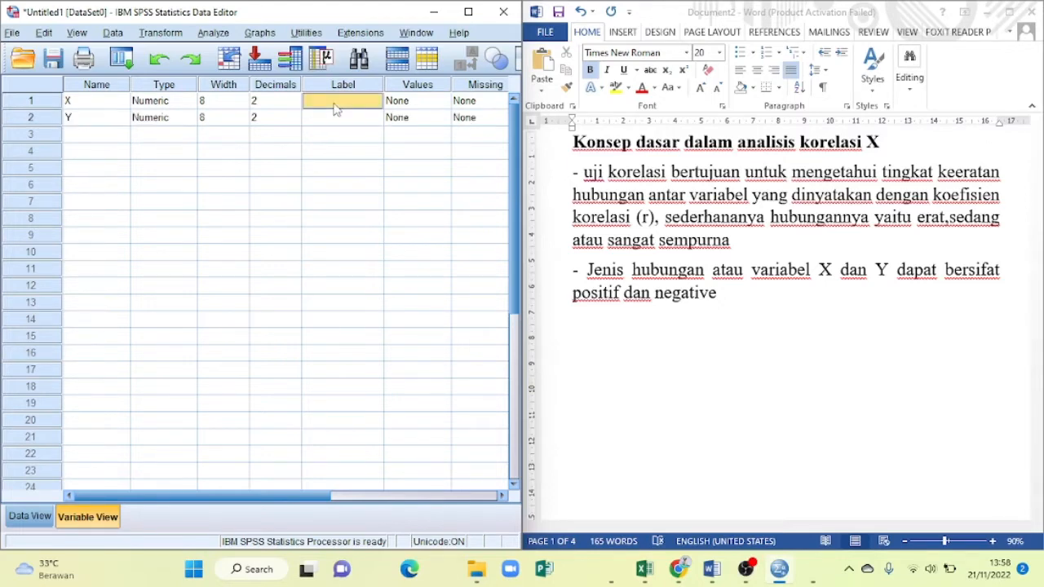
pyautogui.write('MOTIVASI')
pyautogui.press('Return')
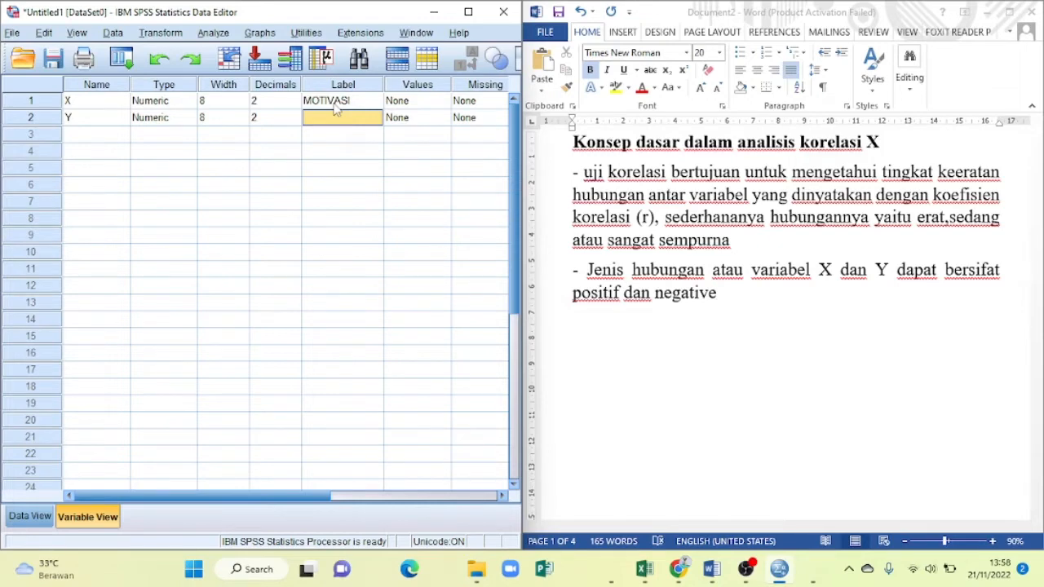
pyautogui.write('PRESTA')
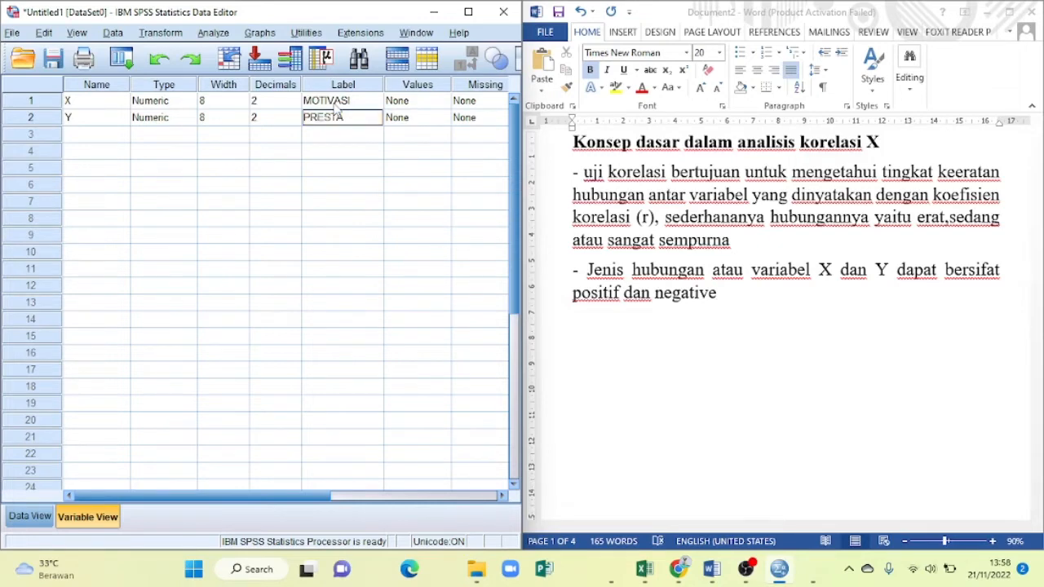
pyautogui.write('SI')
# - Set the decimals of both variables, X and Y, to 0
pyautogui.click(297, 105)
pyautogui.click(296, 105)
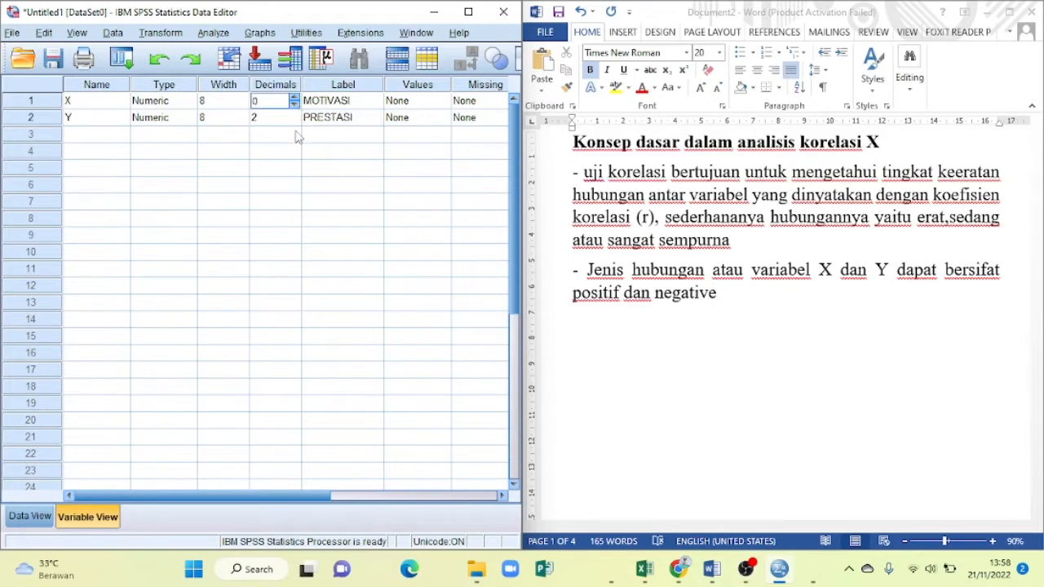
pyautogui.click(296, 122)
pyautogui.click(296, 122)
pyautogui.click(297, 122)
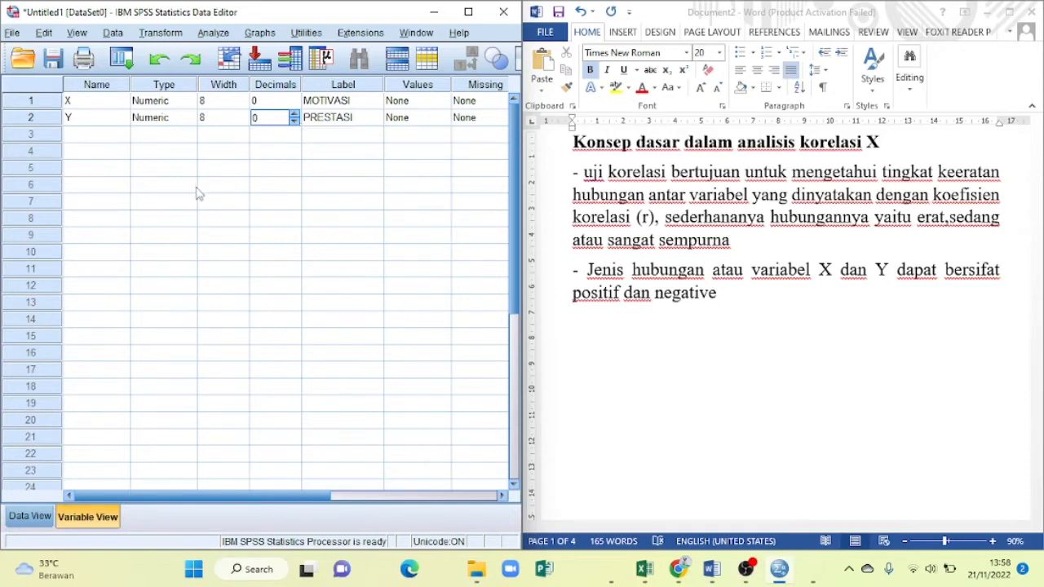
# - Paste the copied scores into the data grid, starting at row 1 of variable X
pyautogui.click(24, 514)
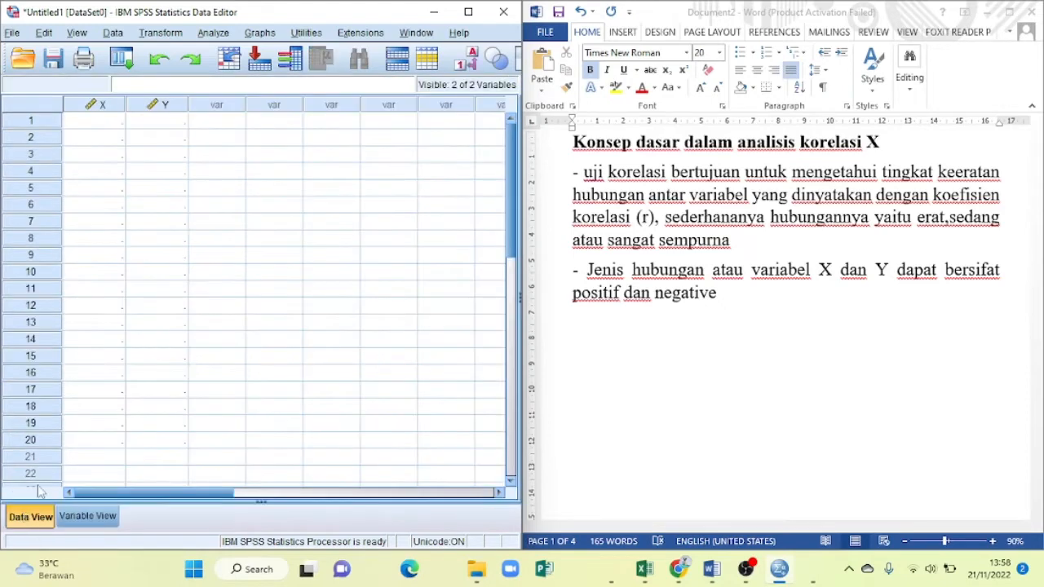
pyautogui.click(112, 123)
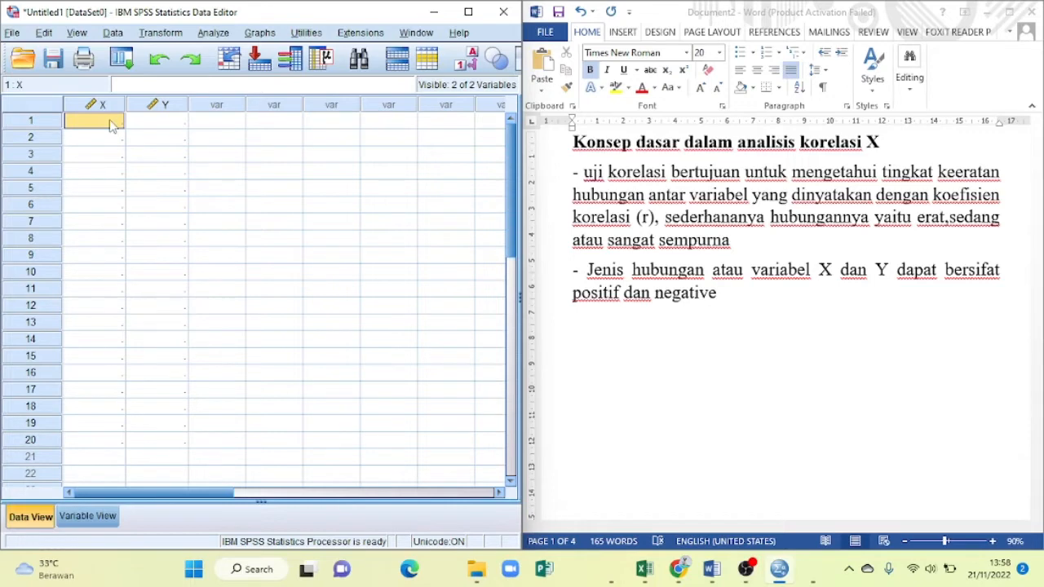
pyautogui.rightClick(112, 122)
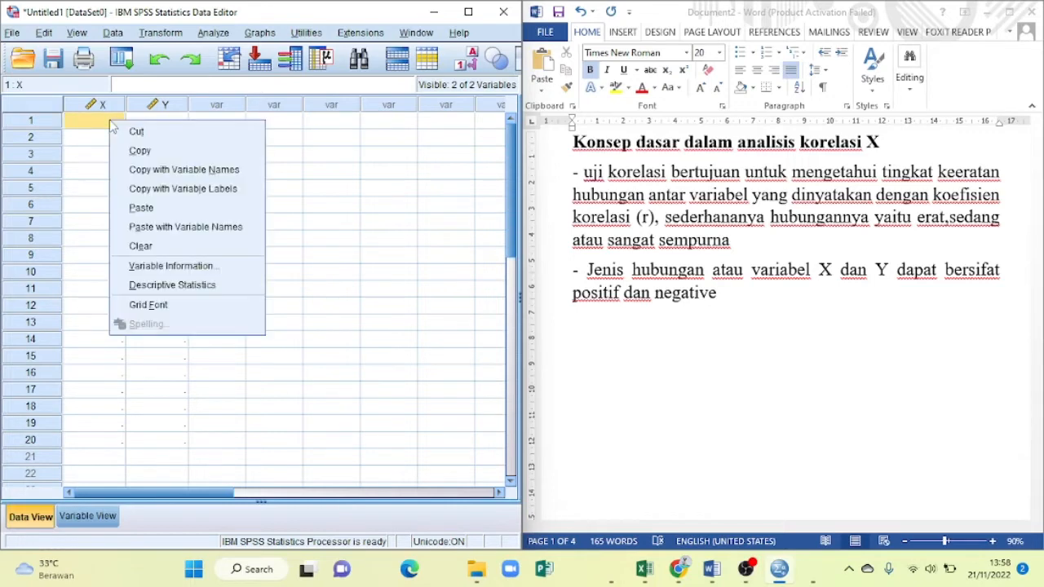
pyautogui.click(141, 209)
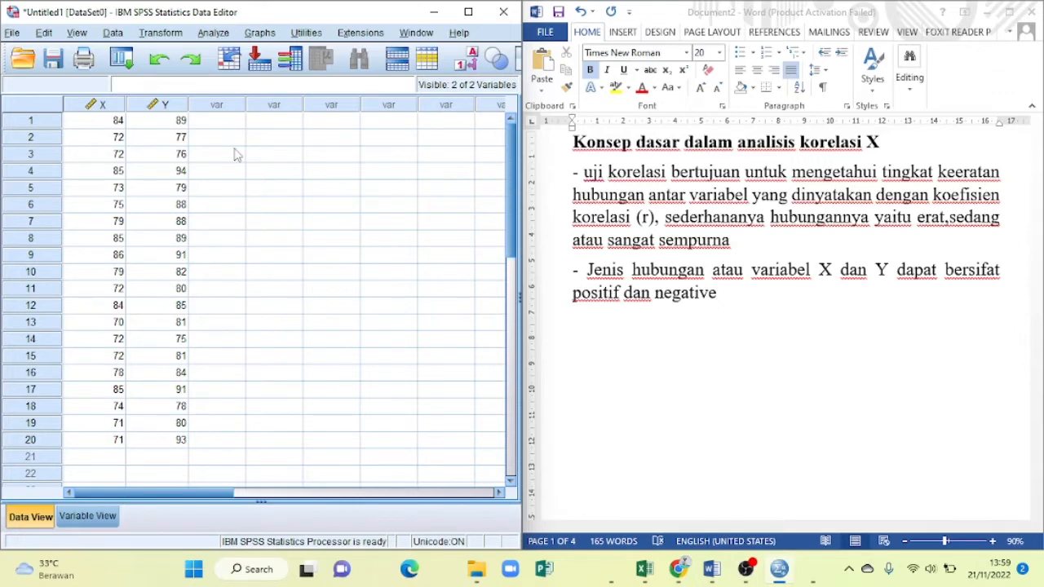
# - Run a bivariate Pearson correlation on MOTIVASI [X] and PRESTASI [Y] with a two-tailed test and significant correlations flagged
pyautogui.click(208, 34)
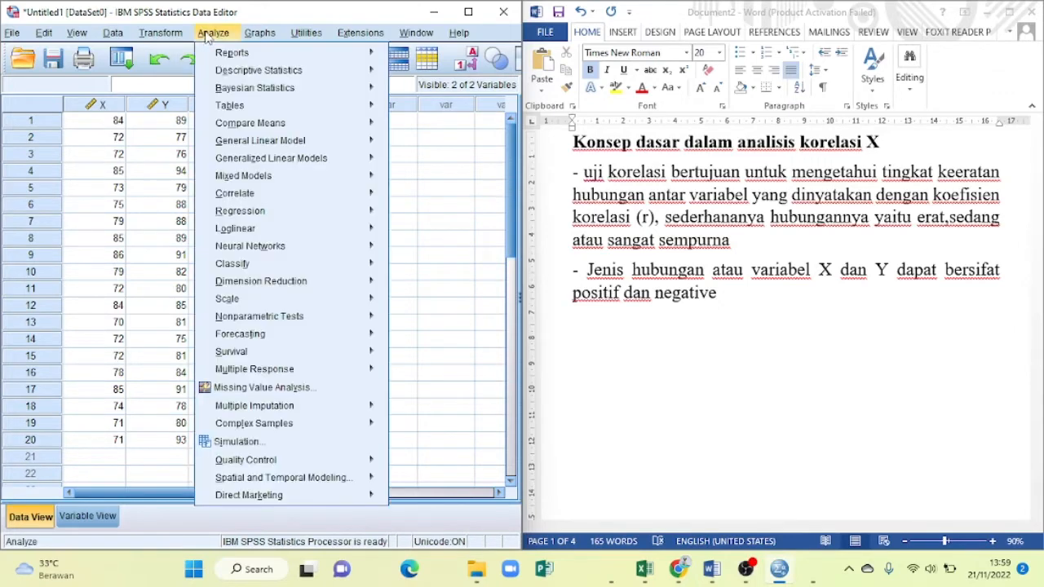
pyautogui.moveTo(243, 200)
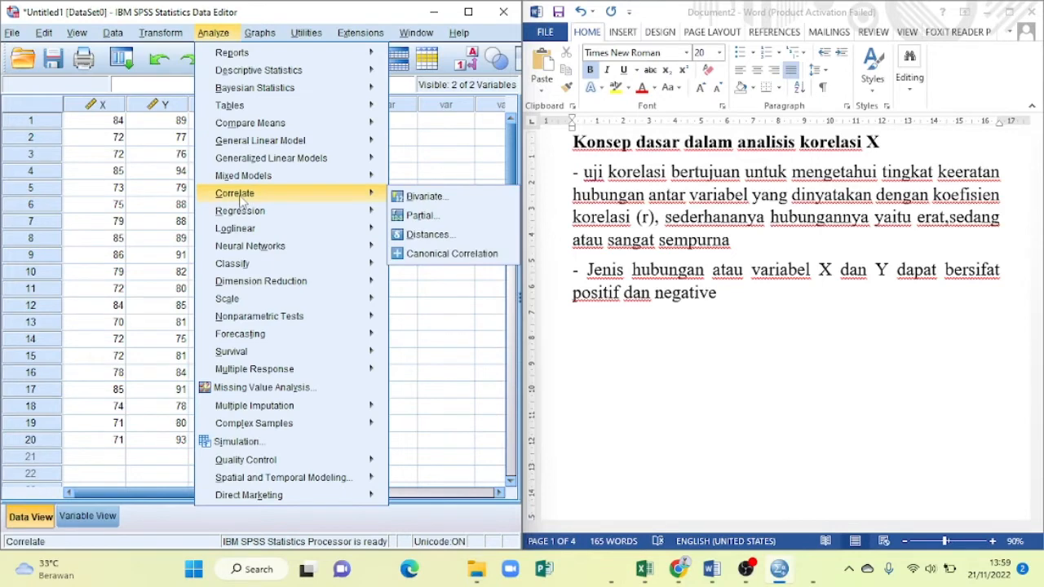
pyautogui.click(397, 198)
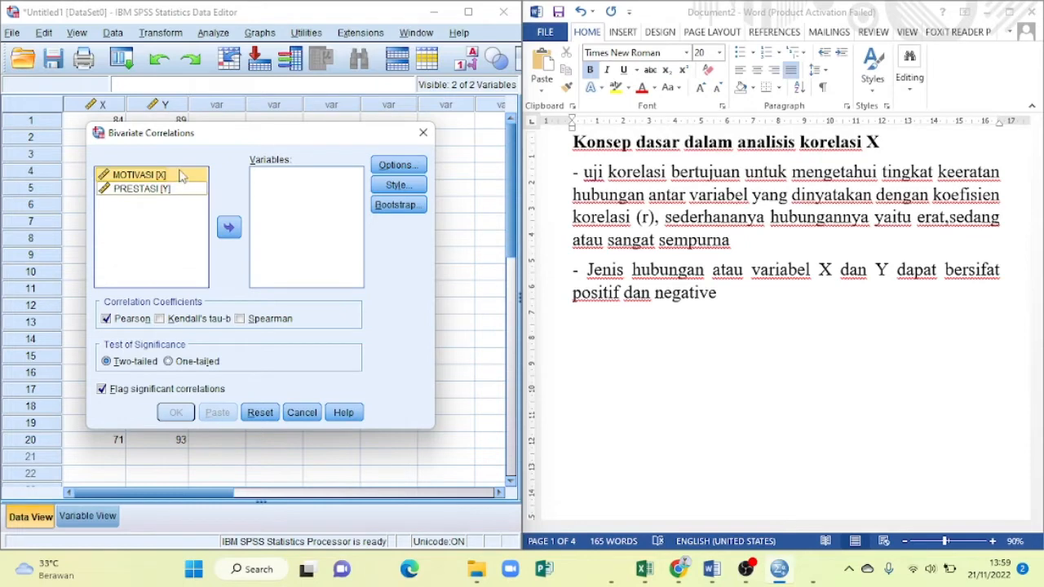
pyautogui.moveTo(180, 182); pyautogui.dragTo(184, 183)
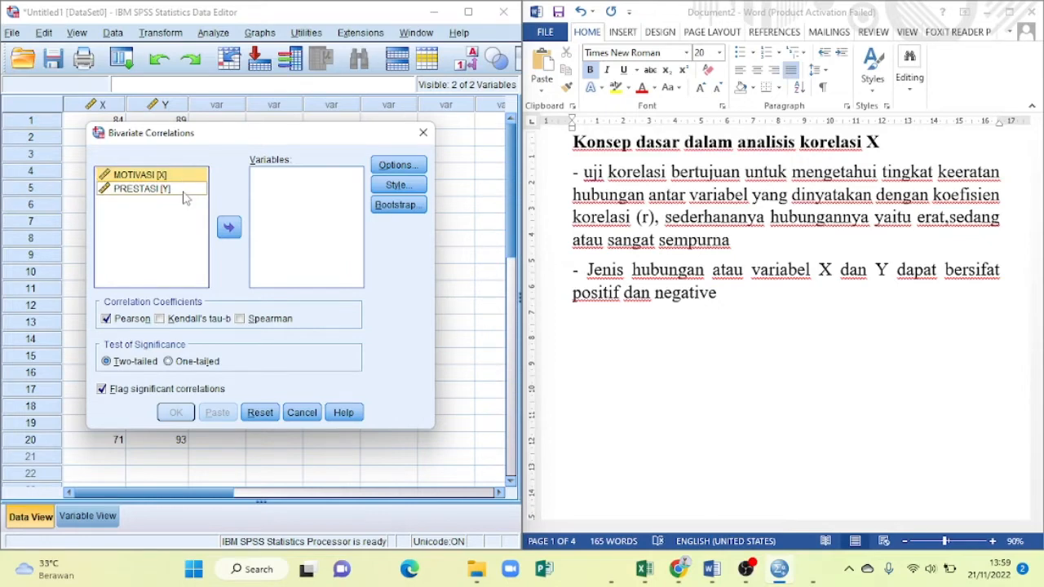
pyautogui.rightClick(185, 192)
pyautogui.click(185, 181)
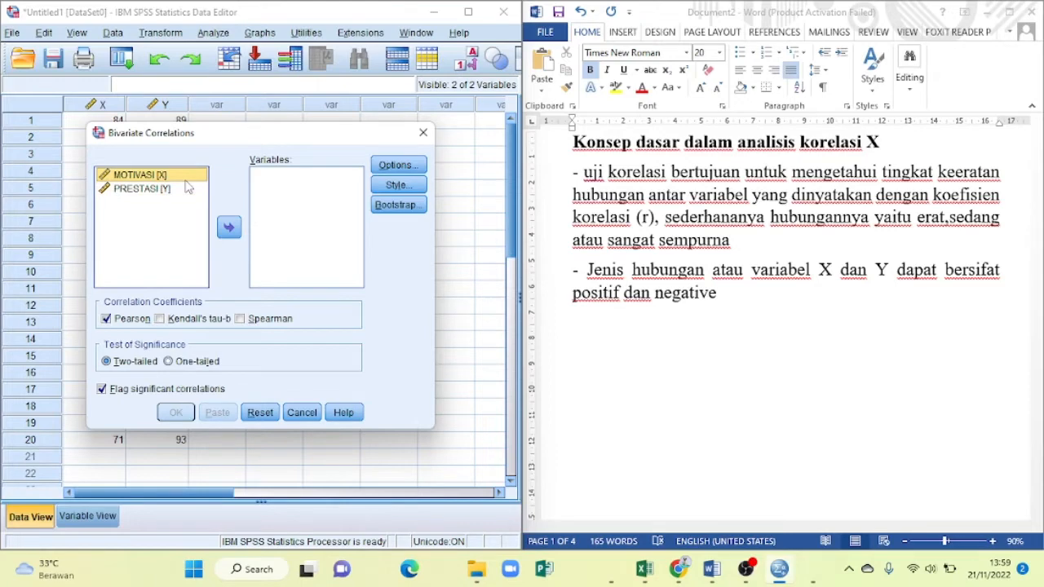
pyautogui.click(229, 227)
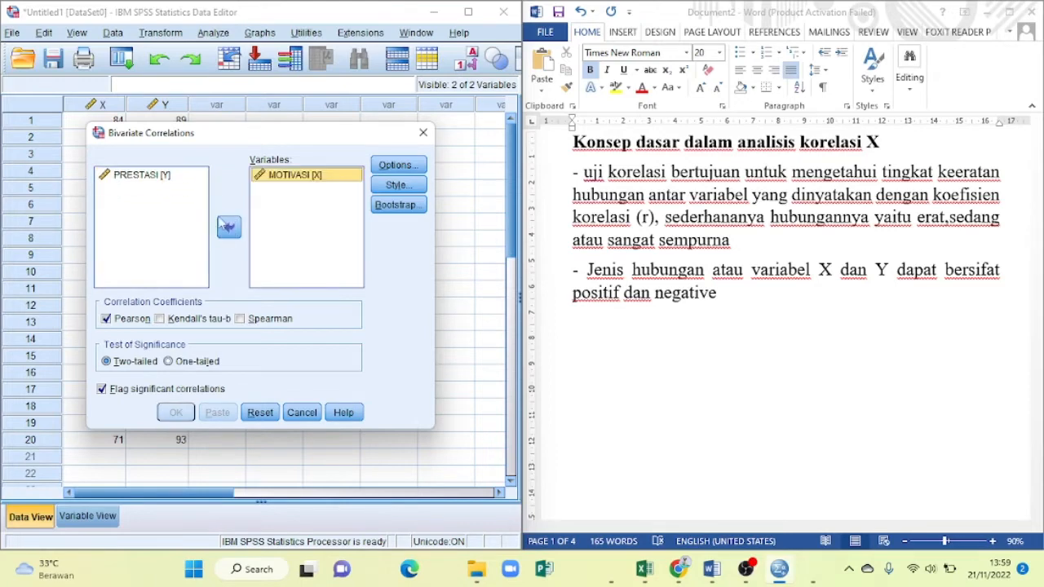
pyautogui.rightClick(154, 174)
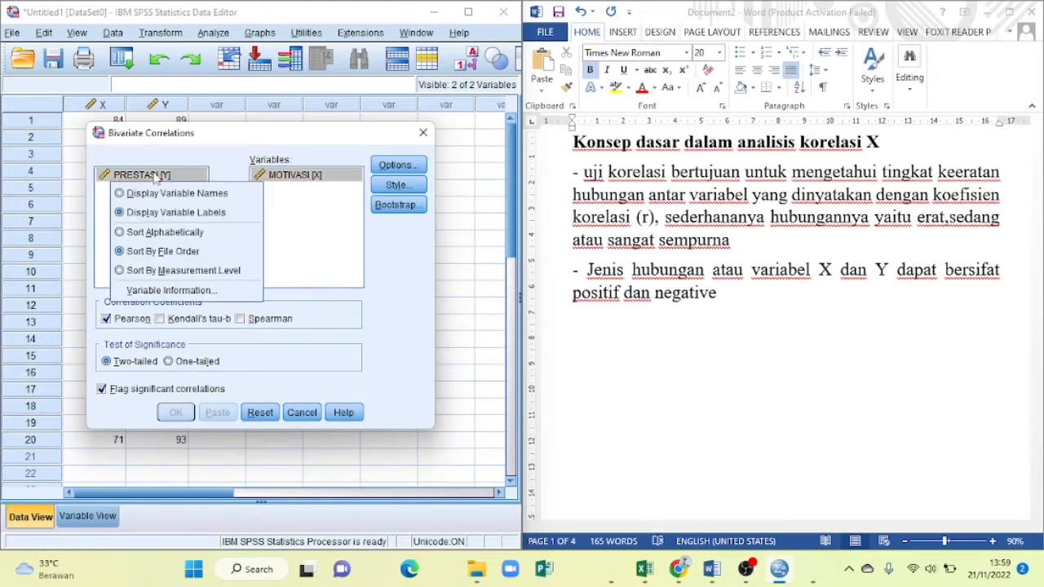
pyautogui.click(230, 169)
pyautogui.click(230, 228)
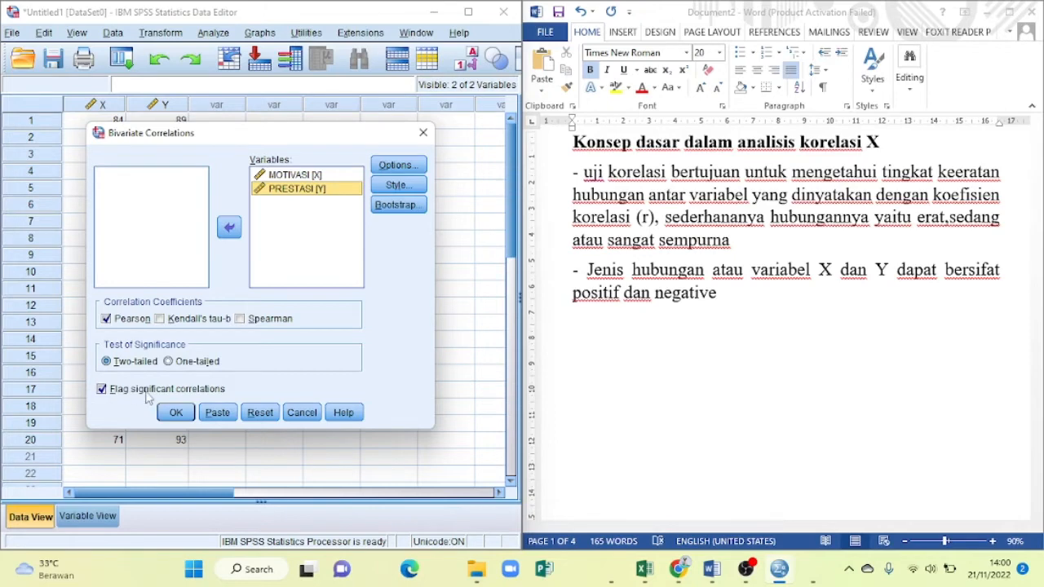
pyautogui.click(184, 414)
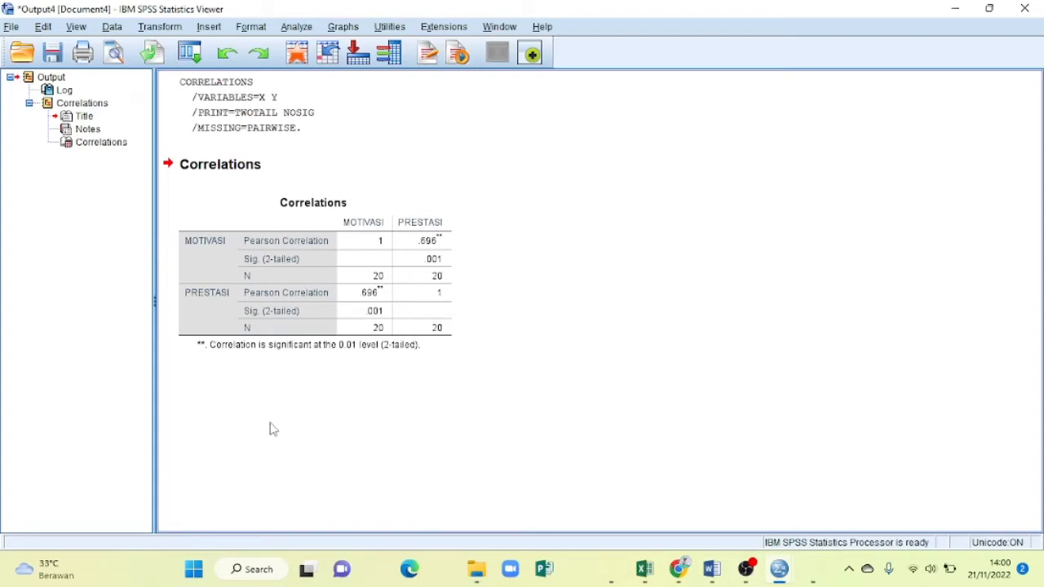
# - Place the correlation output beside the Data Editor and view Word Document2 before returning to the output
pyautogui.press('super+Right')
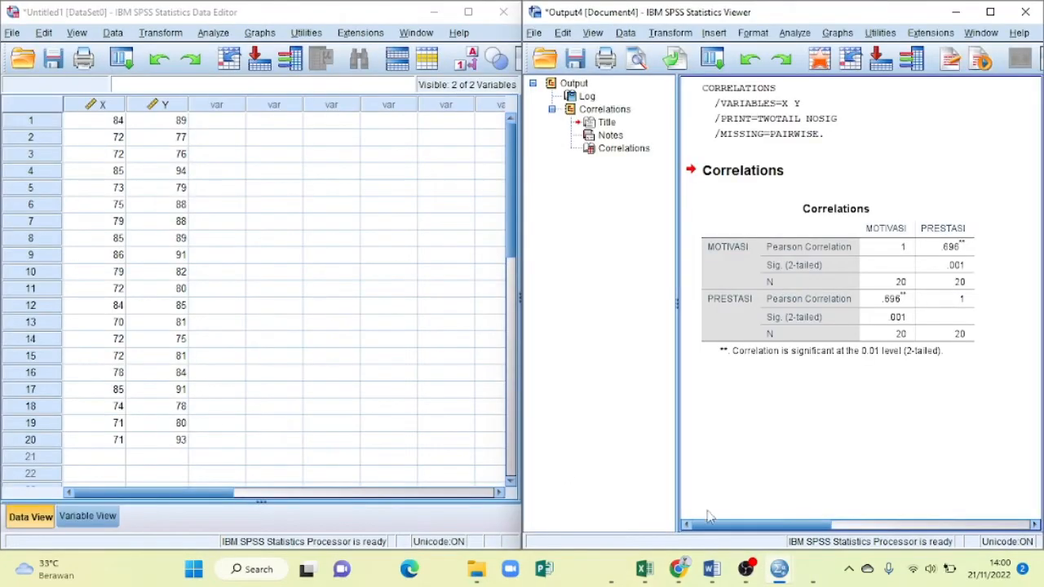
pyautogui.moveTo(712, 574)
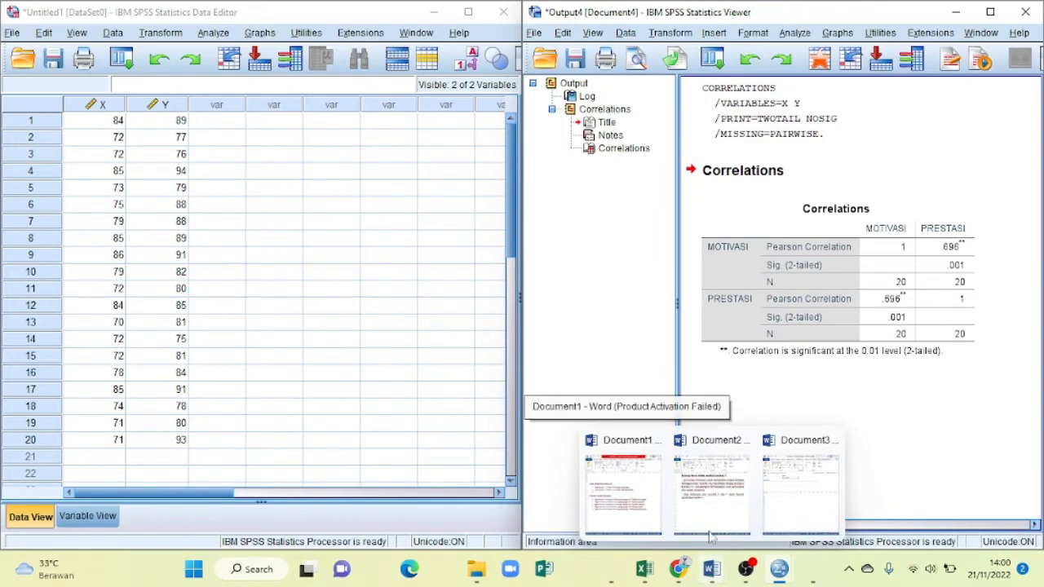
pyautogui.moveTo(712, 527)
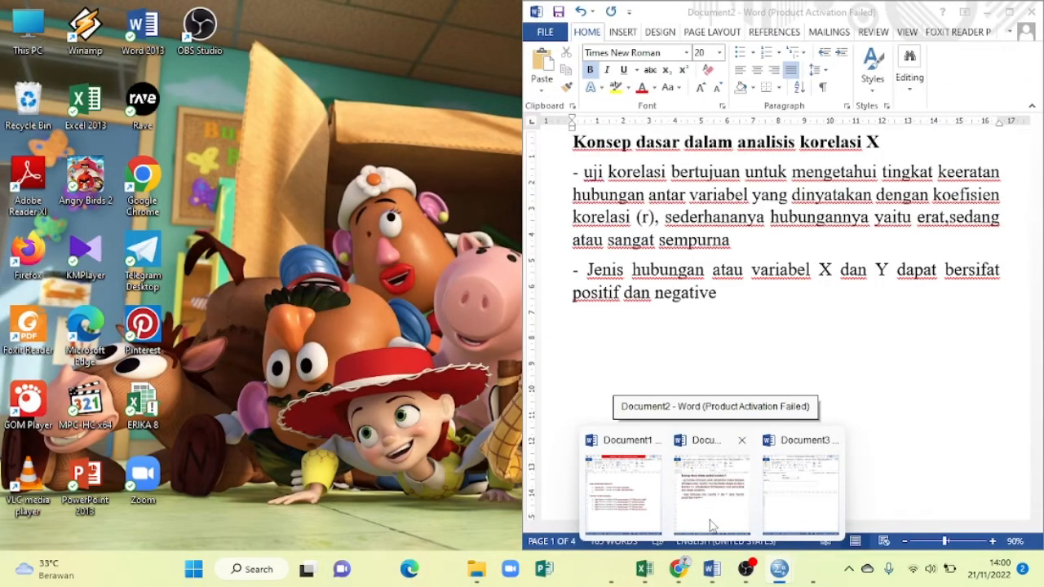
pyautogui.click(712, 526)
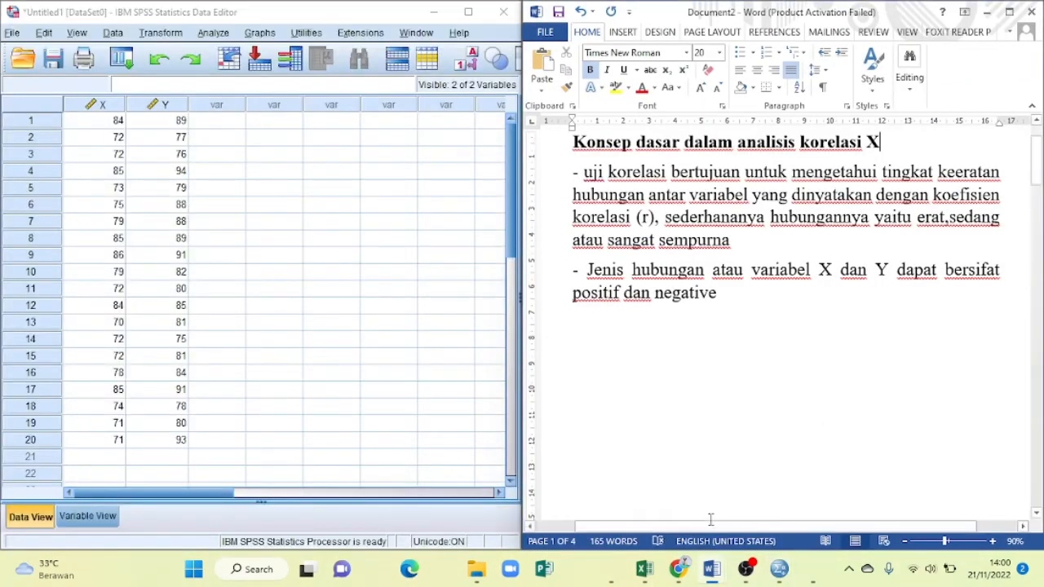
pyautogui.moveTo(781, 567)
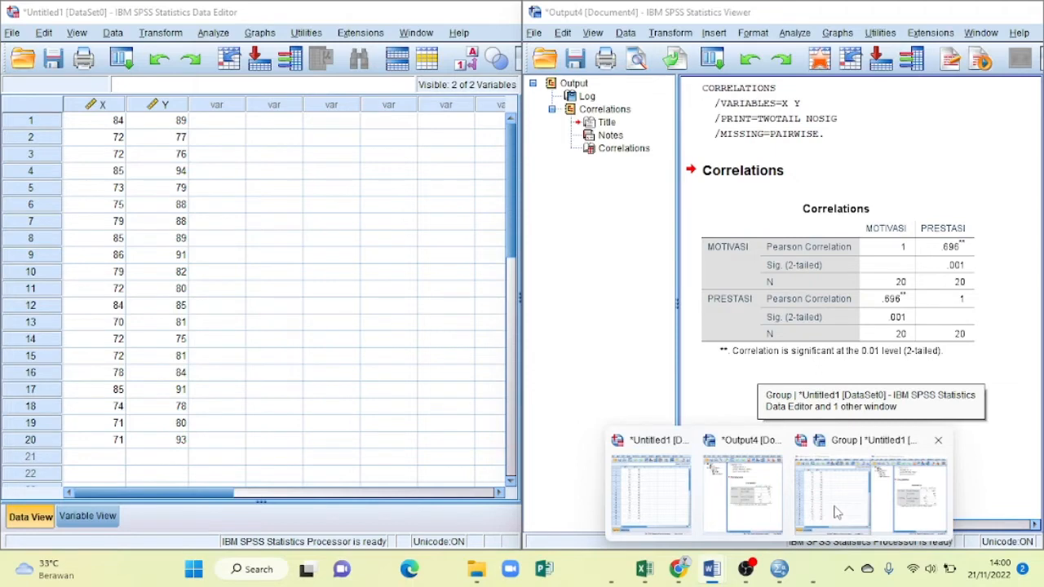
pyautogui.click(806, 502)
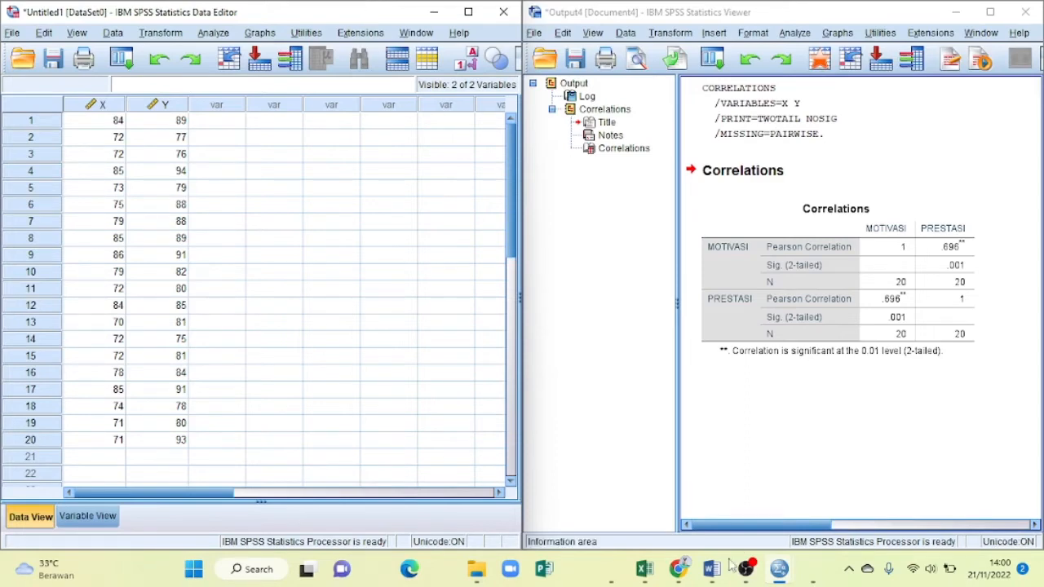
# - Switch to Document2 in Word, go to the "Dasar pengambil keputusan" section, and place the window beside the SPSS data
pyautogui.moveTo(732, 564)
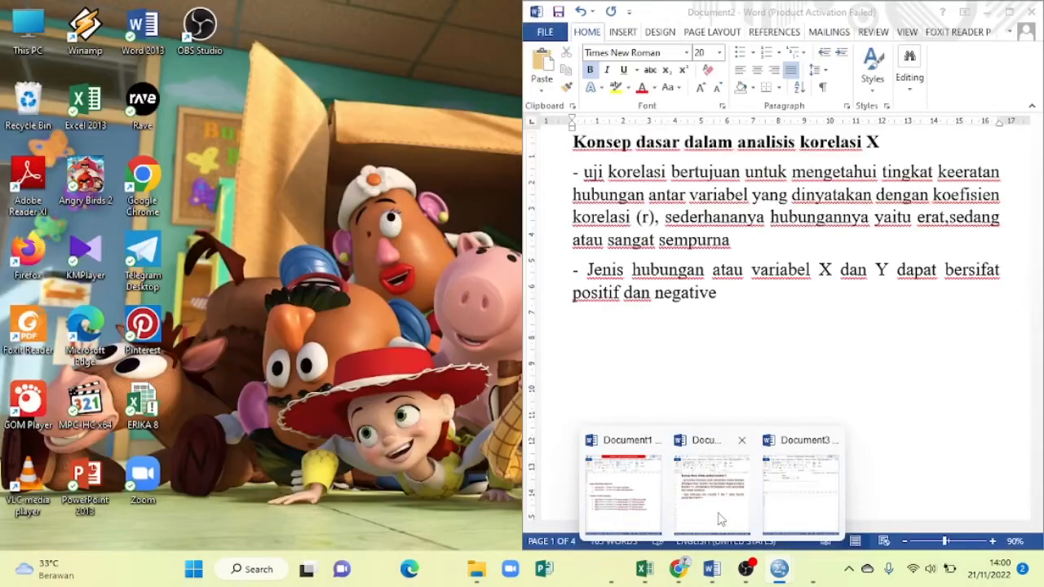
pyautogui.click(721, 520)
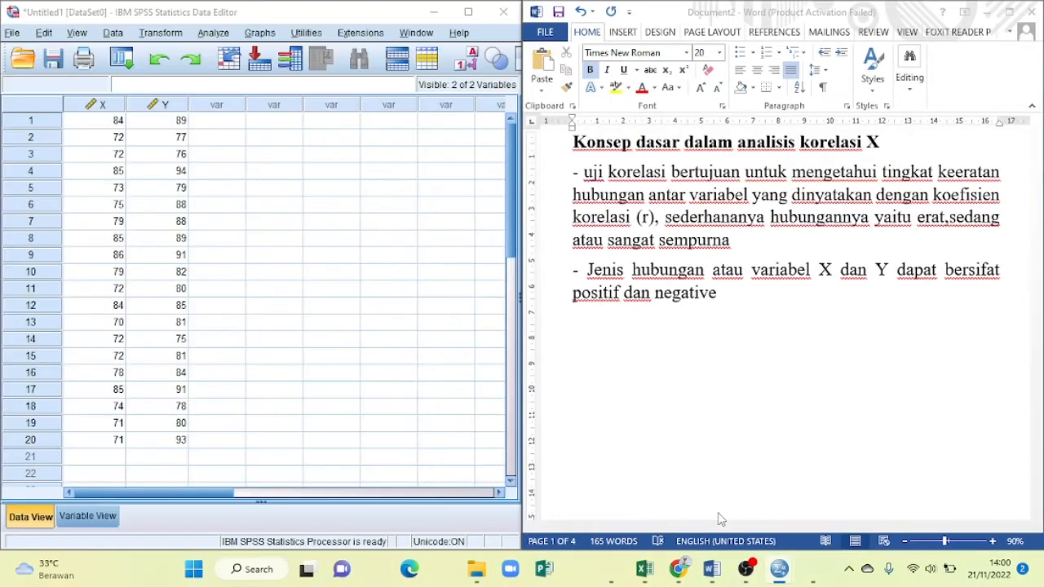
pyautogui.click(479, 410)
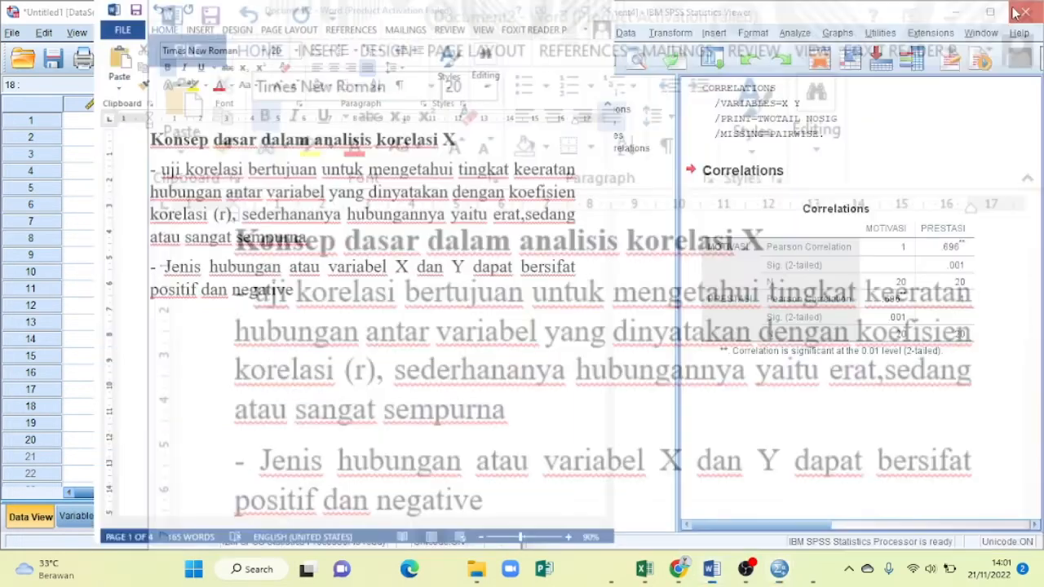
pyautogui.click(1016, 14)
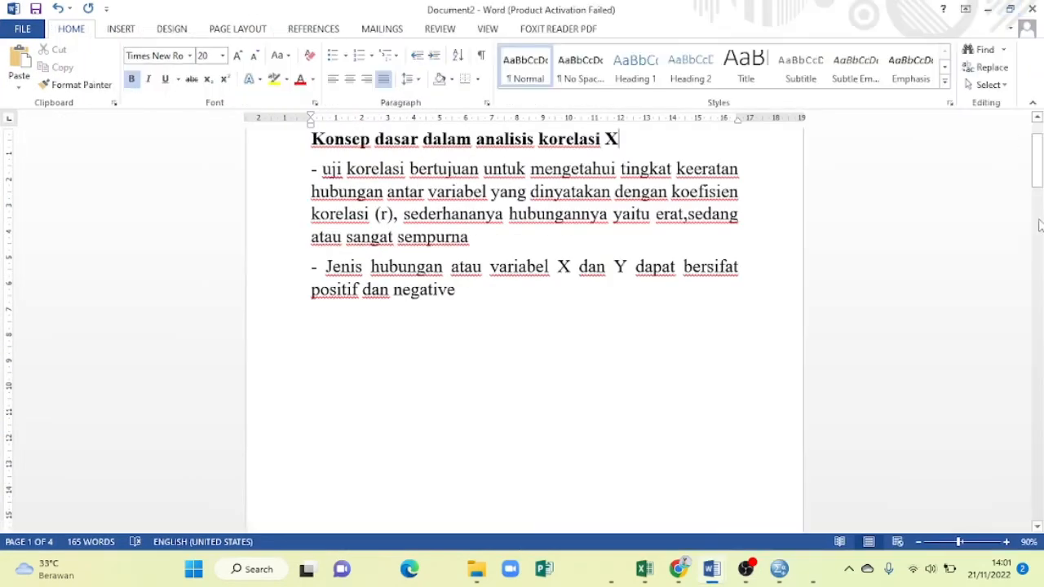
pyautogui.moveTo(1038, 183); pyautogui.dragTo(1014, 259)
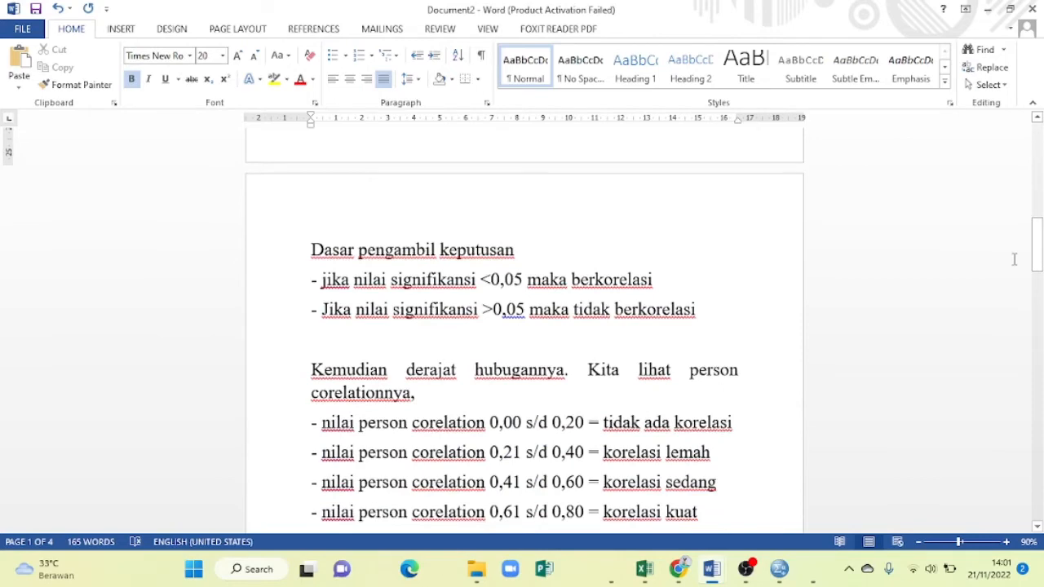
pyautogui.press('super+Right')
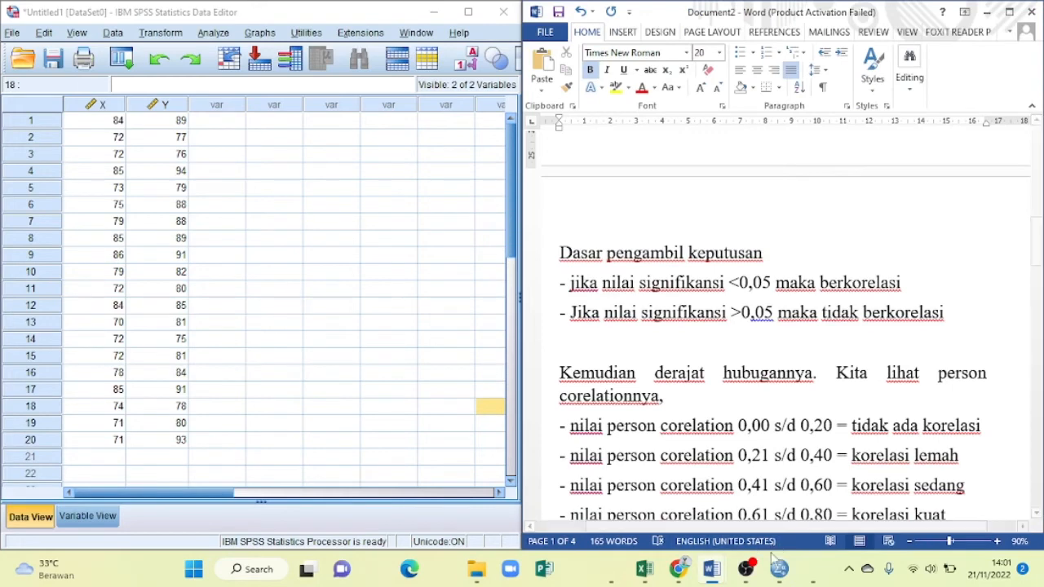
pyautogui.moveTo(780, 568)
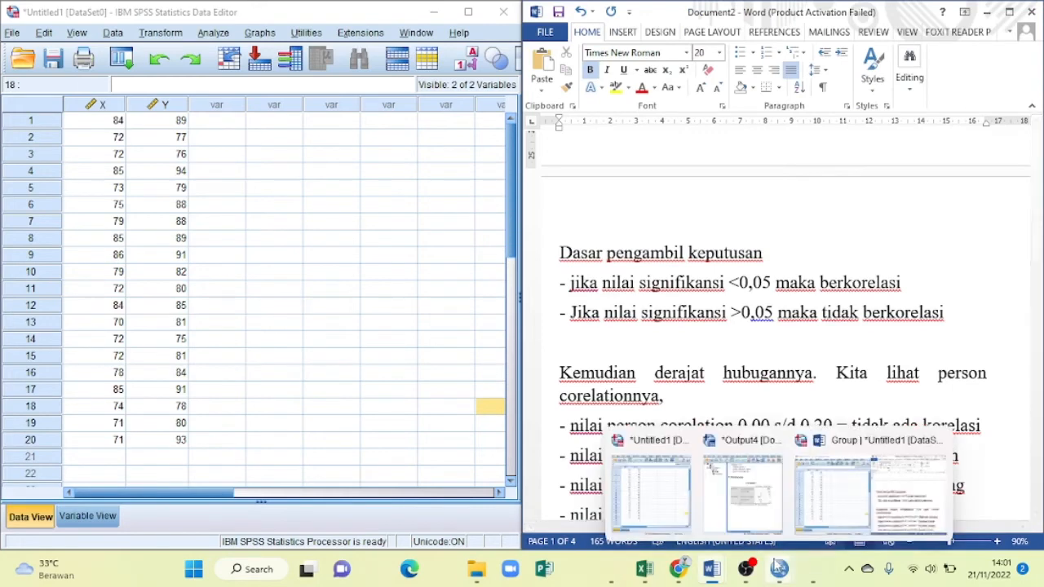
pyautogui.click(822, 503)
pyautogui.moveTo(782, 571)
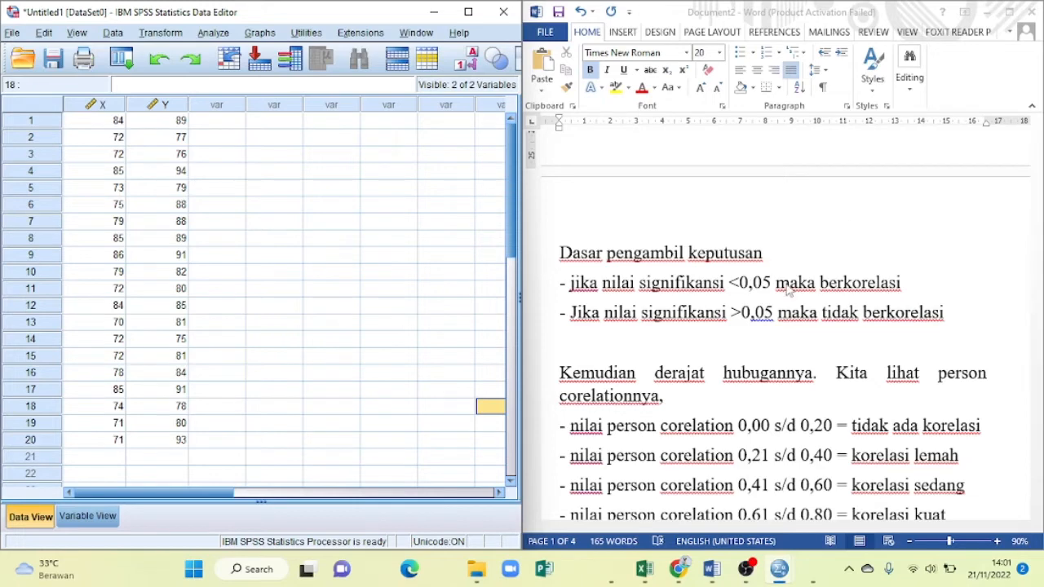
pyautogui.click(730, 470)
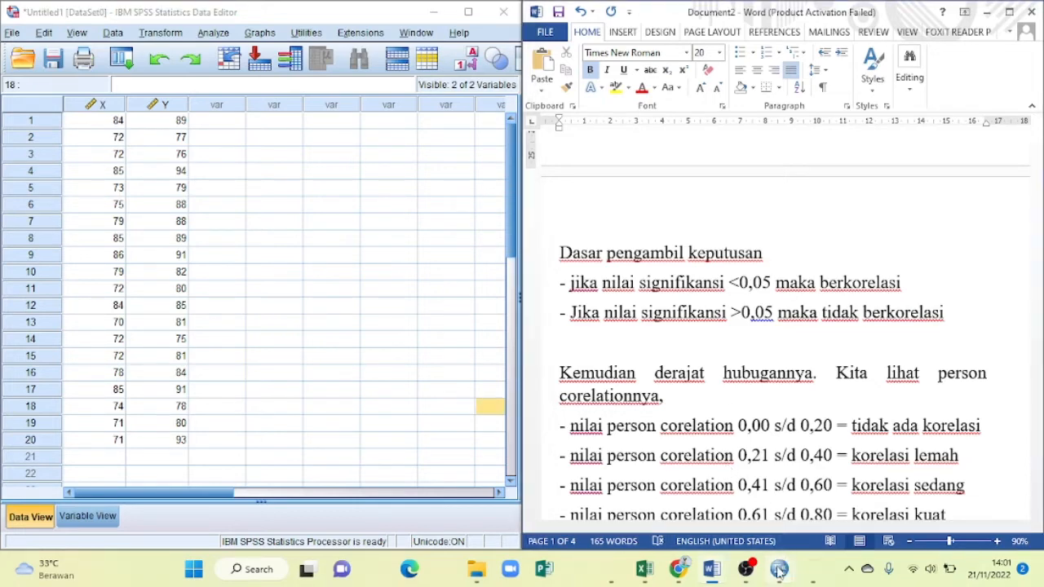
pyautogui.rightClick(871, 492)
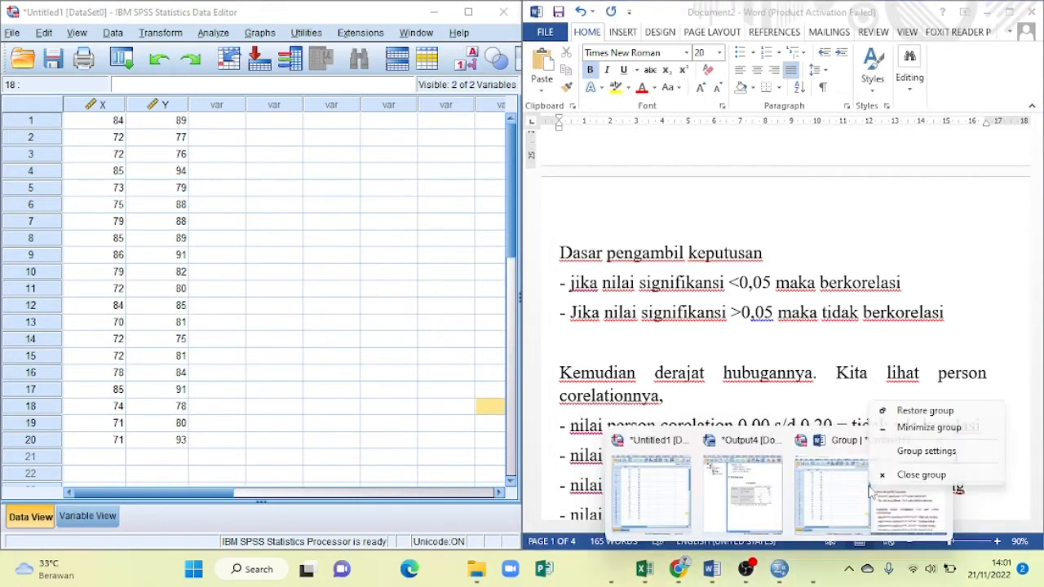
pyautogui.click(847, 487)
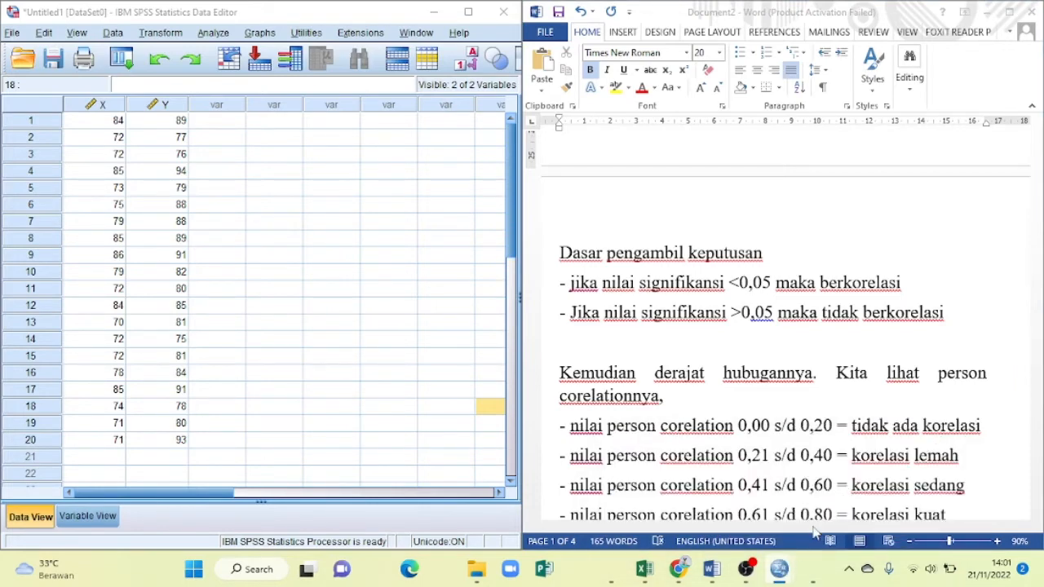
pyautogui.rightClick(779, 570)
pyautogui.click(778, 576)
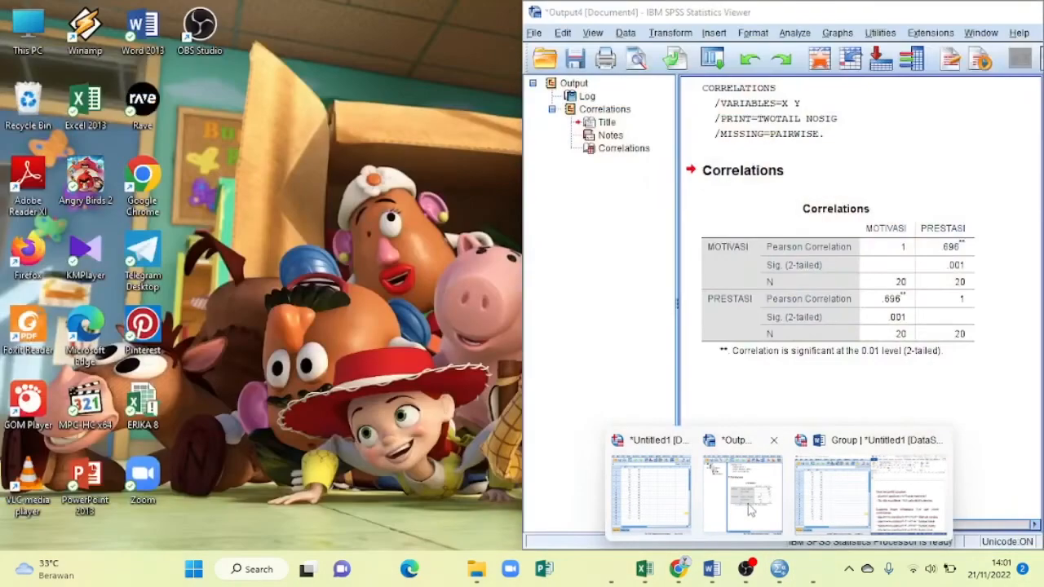
# - Maximize the SPSS correlation output and bring Word Document2 up beside it, with the decision criteria in view
pyautogui.click(749, 506)
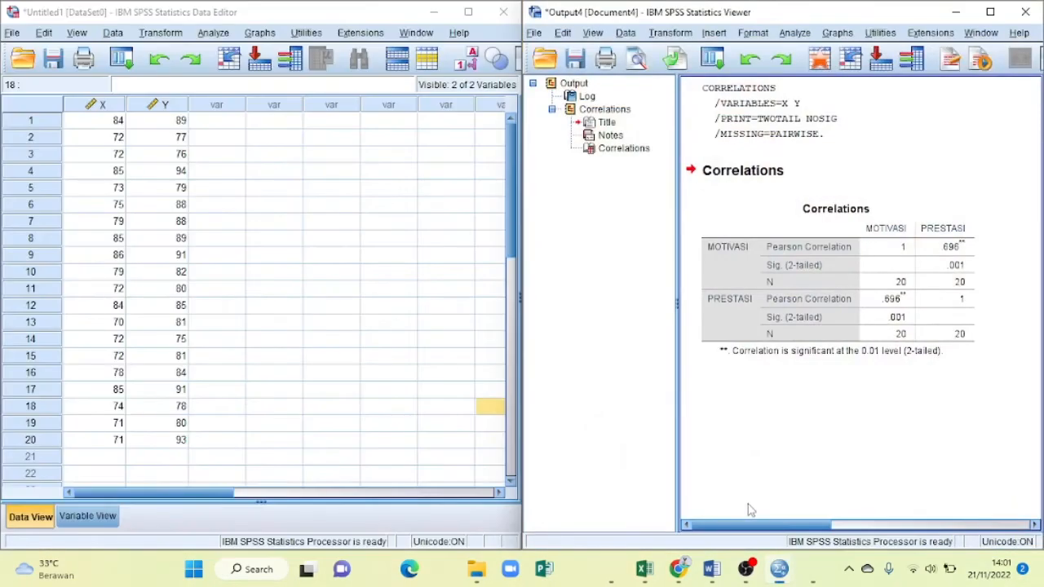
pyautogui.click(990, 12)
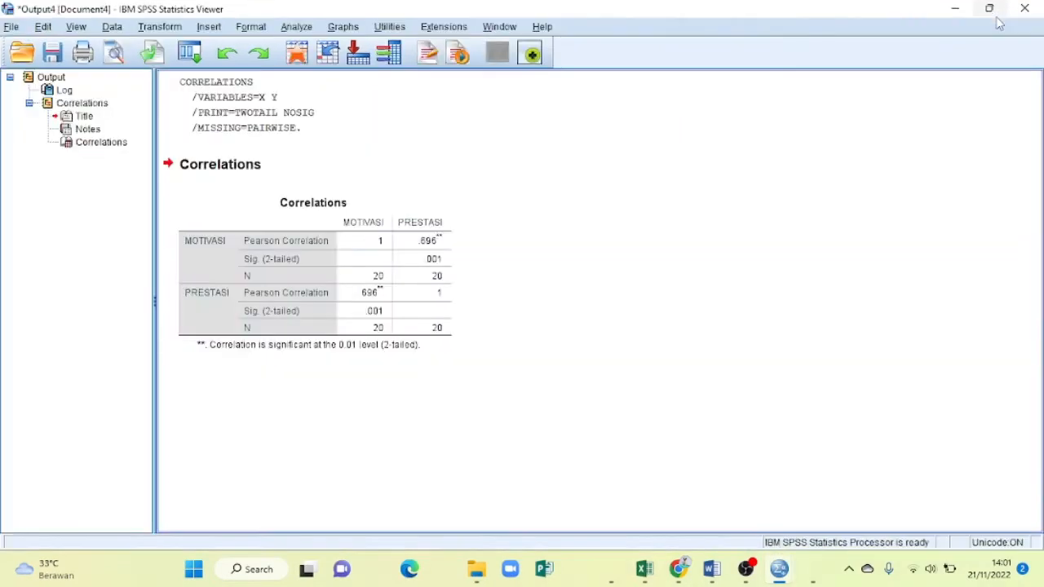
pyautogui.click(402, 227)
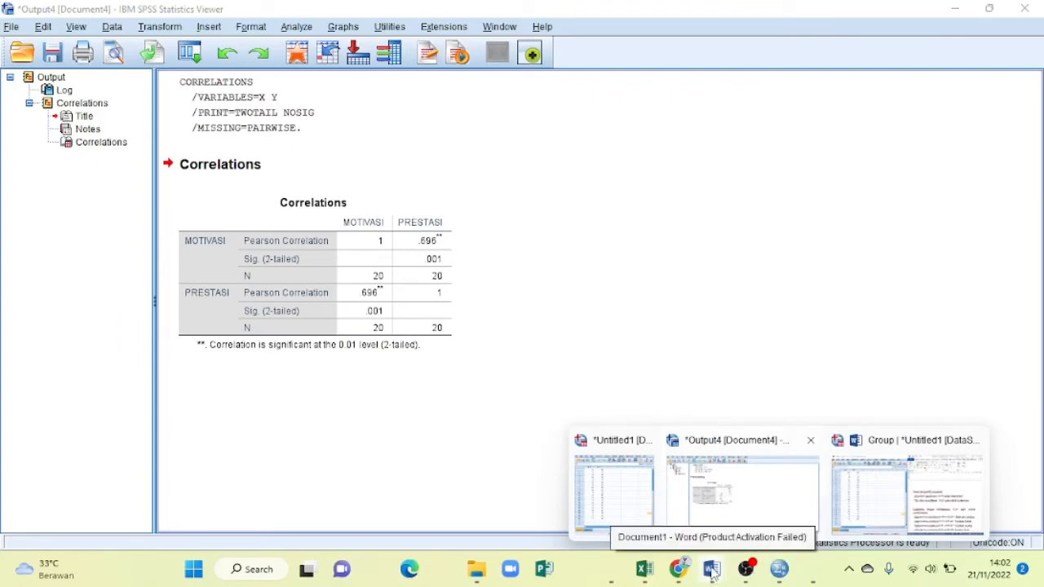
pyautogui.moveTo(712, 571)
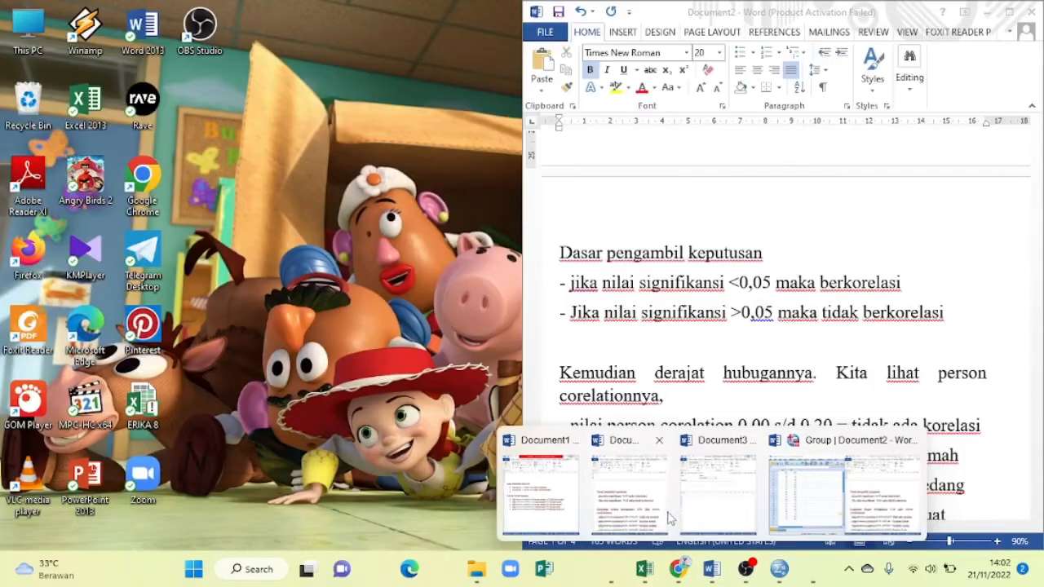
pyautogui.click(718, 490)
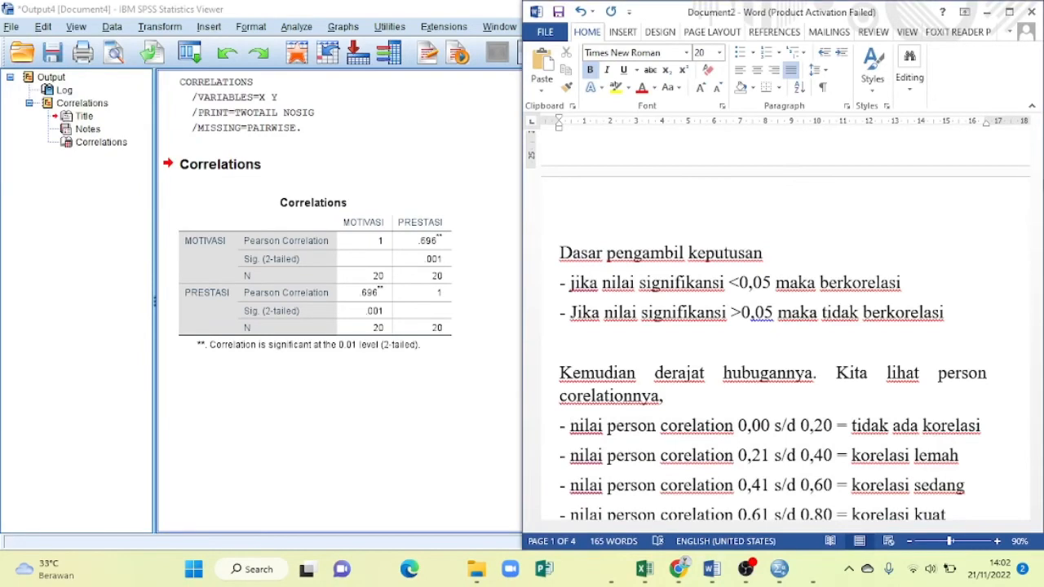
# - Read the Pearson correlation strength ranges, selecting the "0,61 s/d 0,80 = korelasi kuat" line, and the rule for comparing with r tabel
pyautogui.moveTo(1038, 222); pyautogui.dragTo(1037, 238)
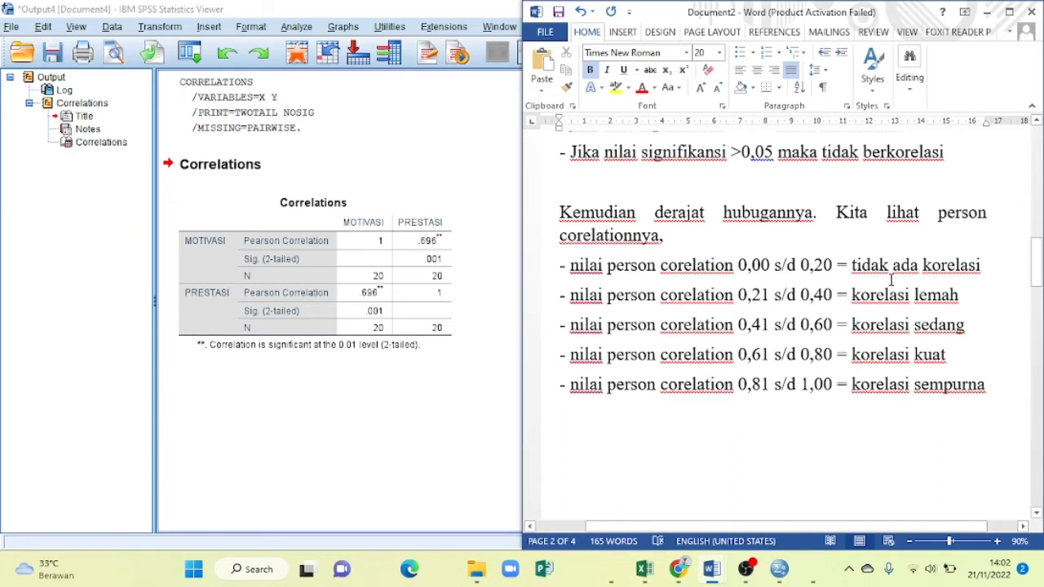
pyautogui.moveTo(570, 354); pyautogui.dragTo(938, 353)
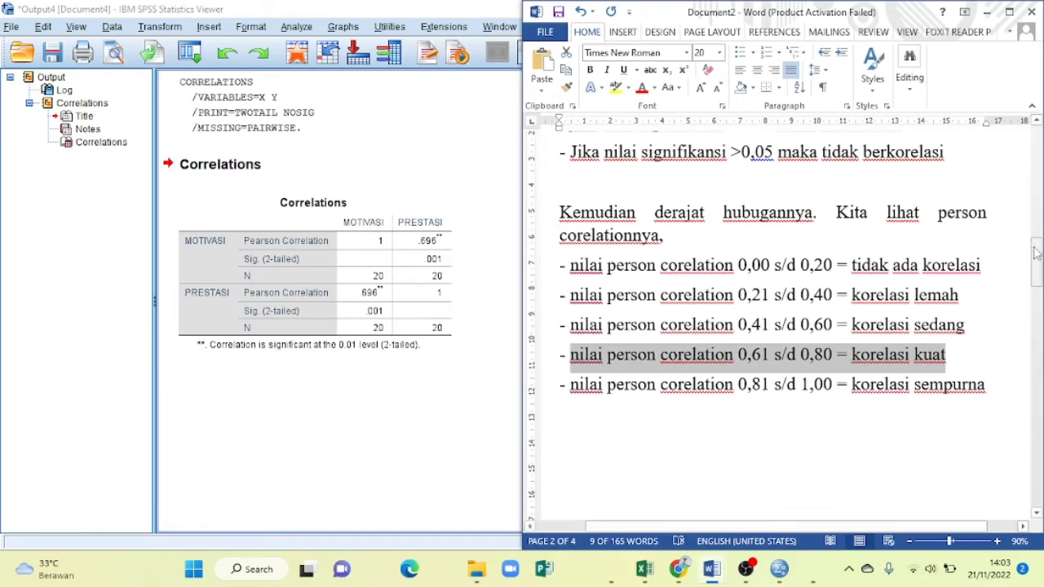
pyautogui.moveTo(1036, 253); pyautogui.dragTo(1033, 330)
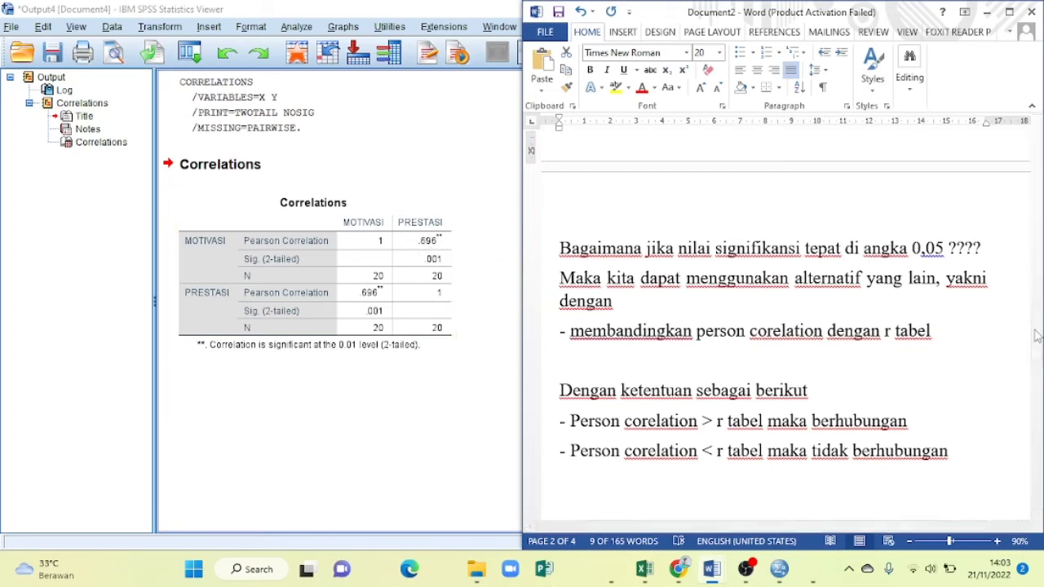
pyautogui.moveTo(1036, 336)
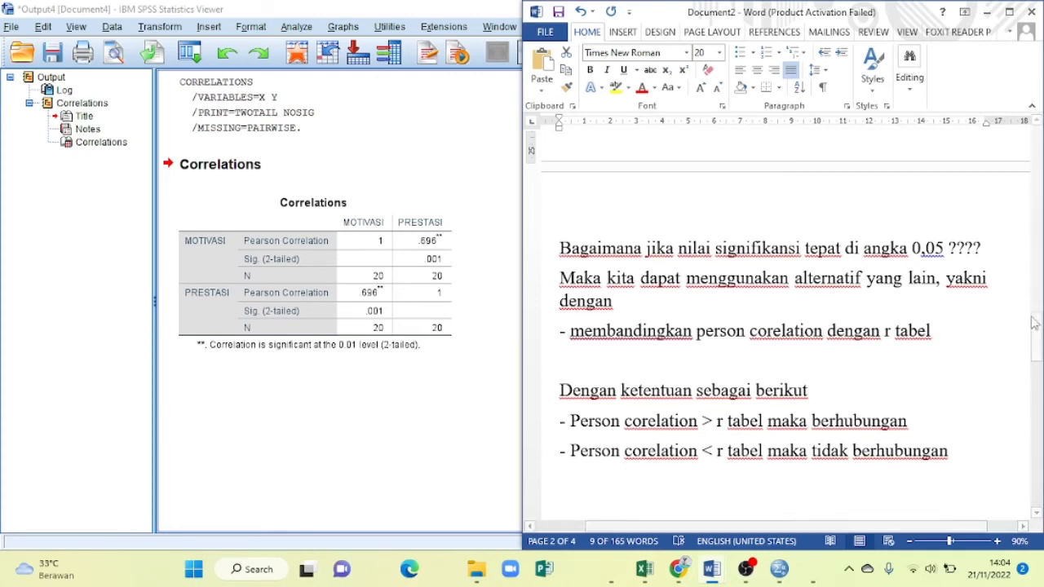
# - Examine the r tabel distribution at 5% and 1% significance by N and compare it with the Pearson correlation in the output
pyautogui.moveTo(1035, 323); pyautogui.dragTo(1021, 452)
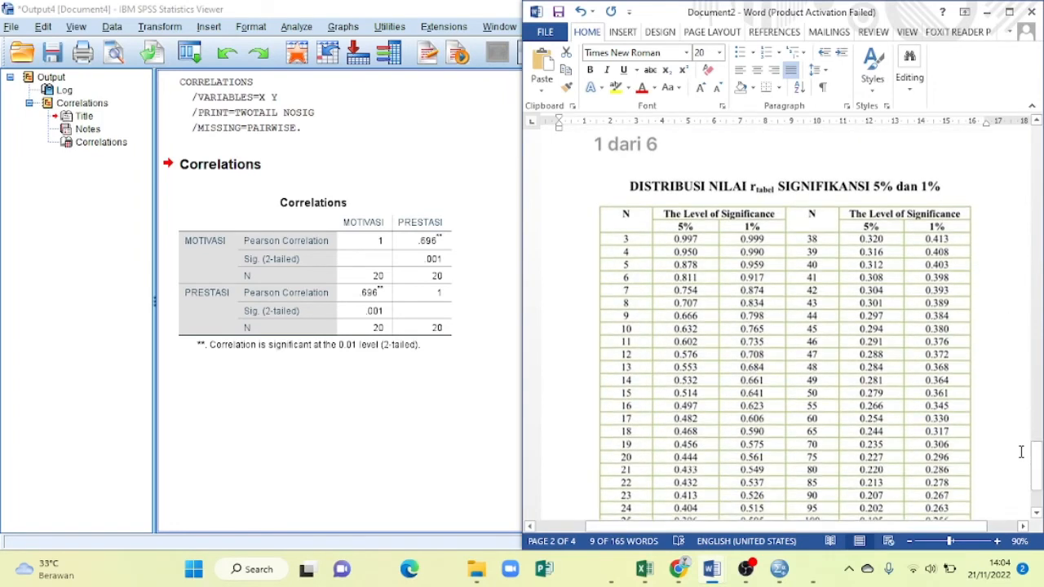
pyautogui.click(356, 249)
pyautogui.moveTo(1041, 481); pyautogui.dragTo(1041, 496)
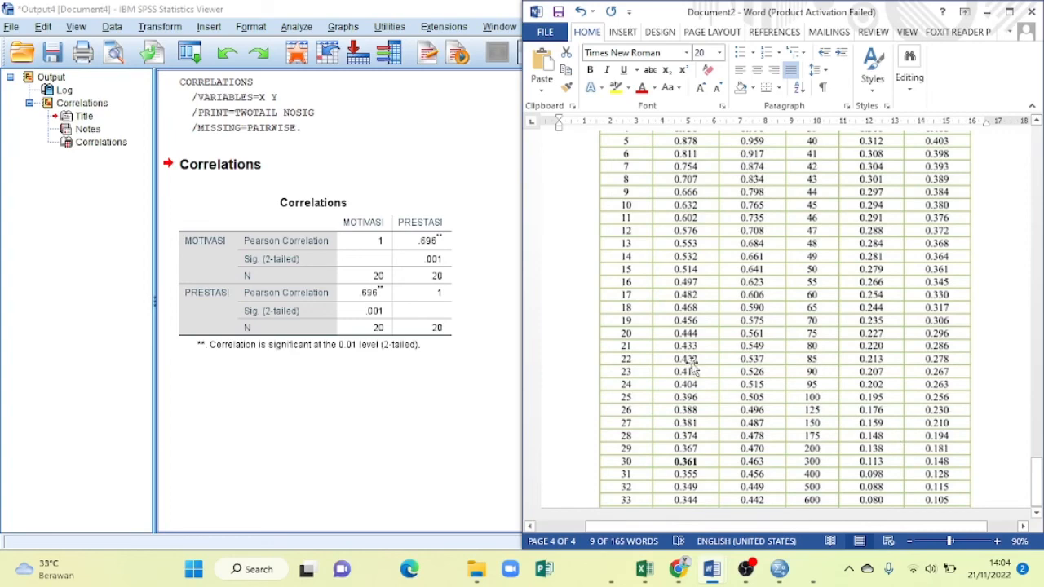
pyautogui.moveTo(1041, 489); pyautogui.dragTo(1041, 463)
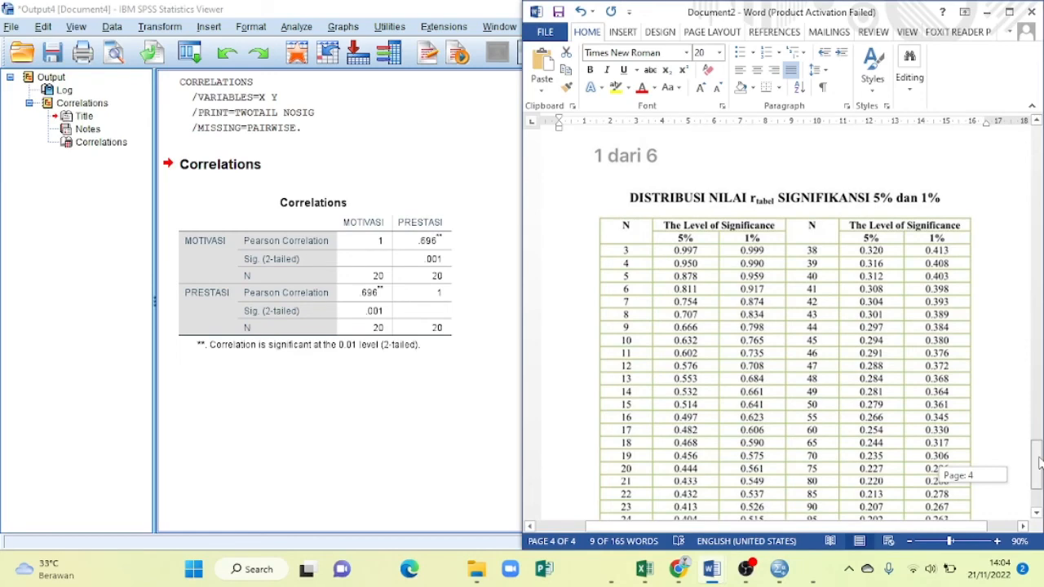
pyautogui.moveTo(1040, 463); pyautogui.dragTo(1035, 487)
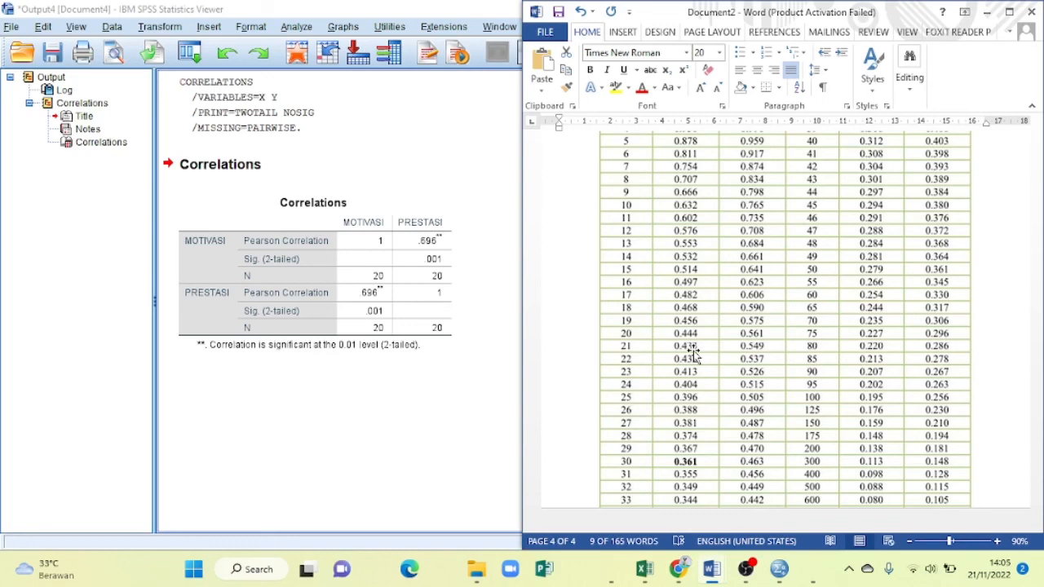
pyautogui.click(445, 314)
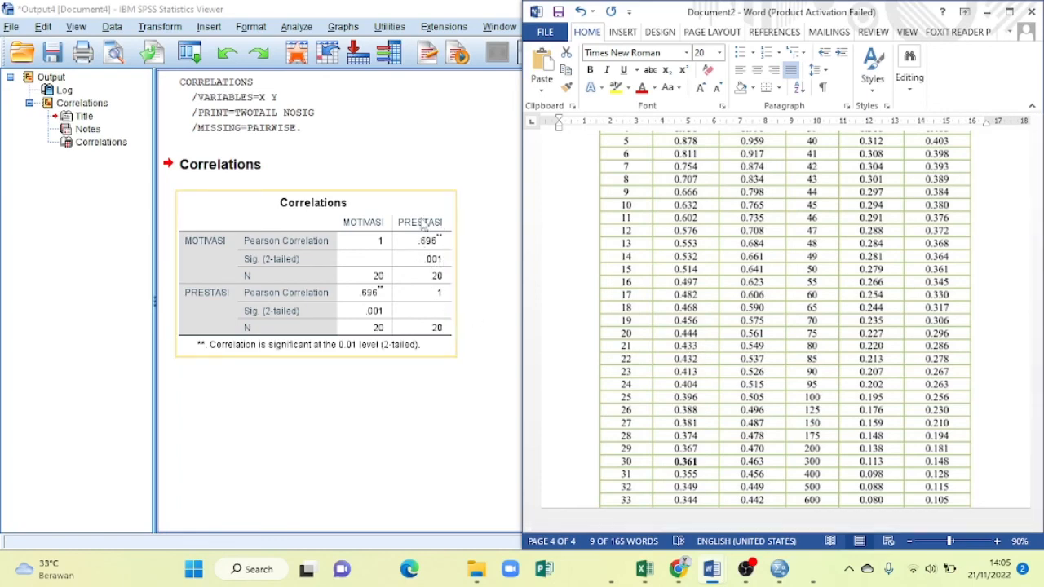
pyautogui.click(680, 405)
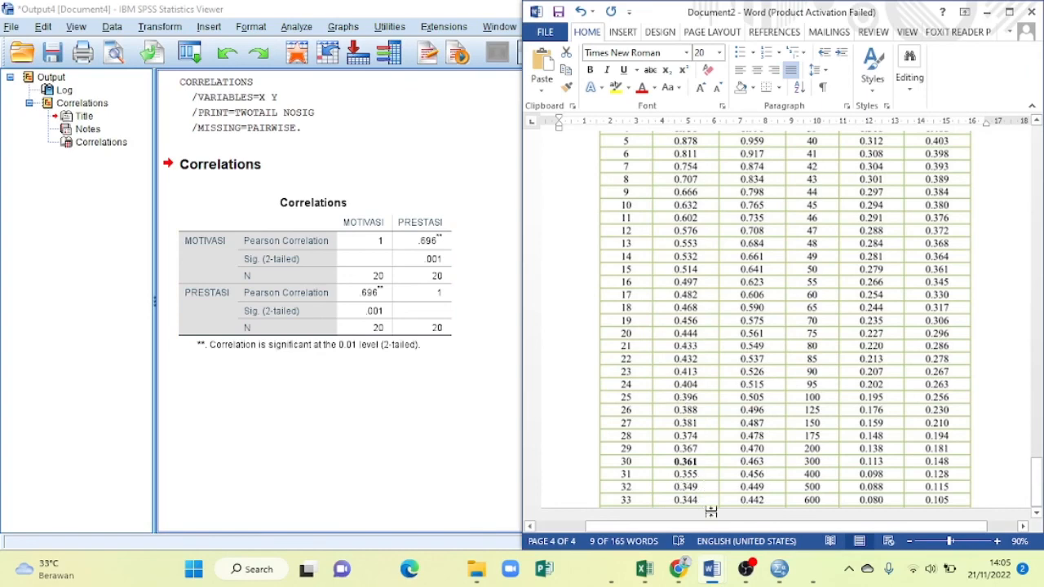
pyautogui.click(747, 571)
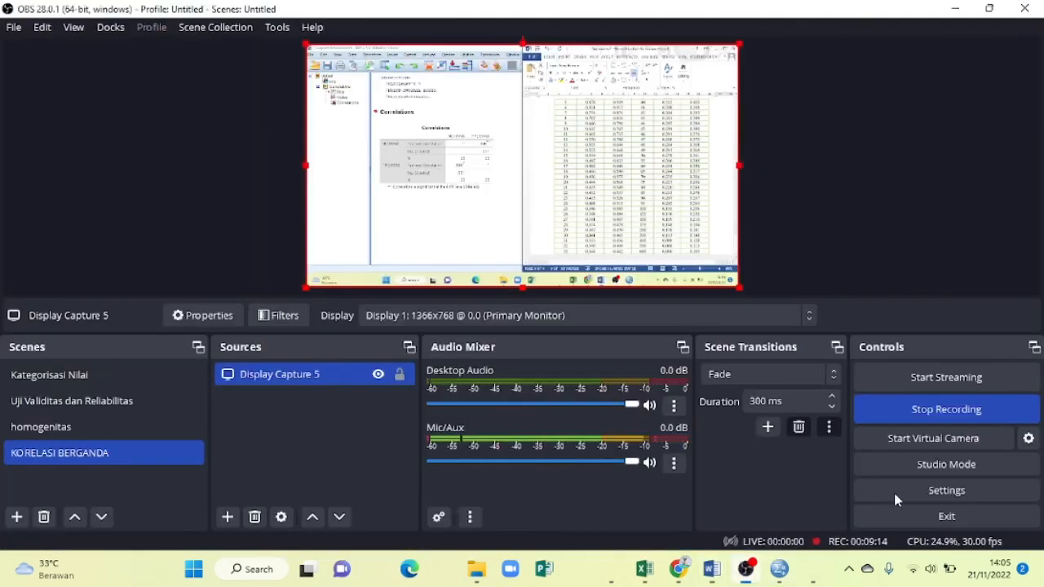